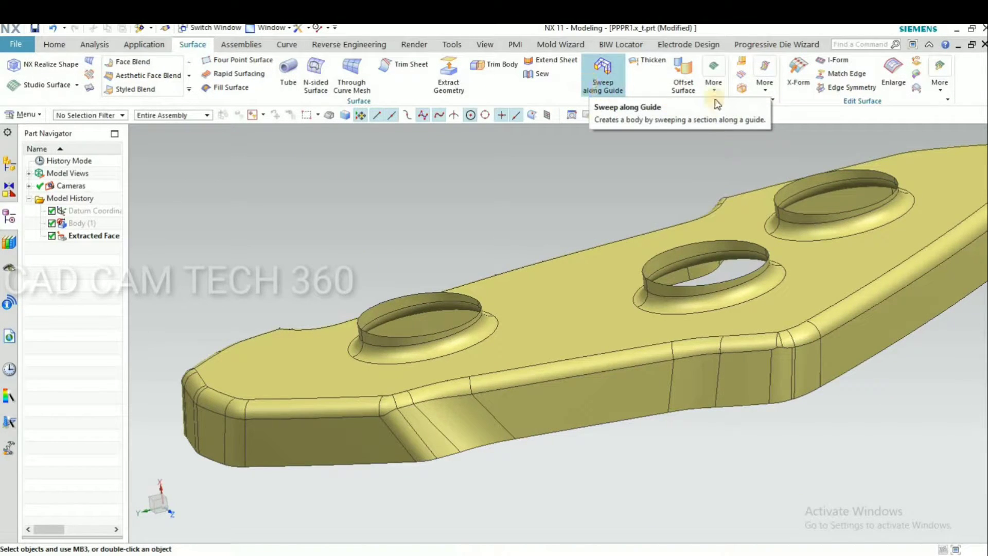
Cap the raised rim of the hole at the part's near end with a bounded plane.
left_click(713, 77)
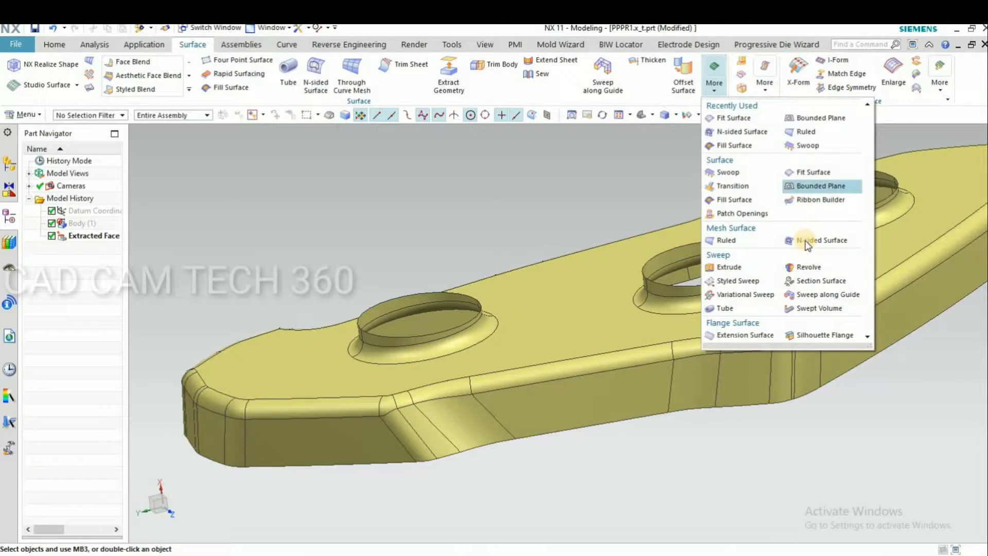
left_click(804, 187)
scroll(422, 293, "up", 4)
left_click(466, 294)
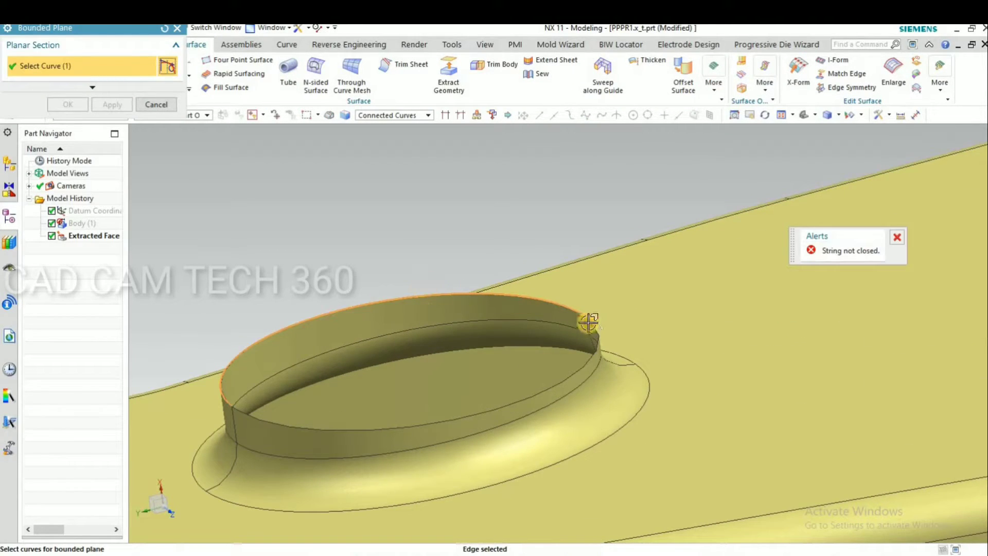
left_click(588, 326)
left_click(112, 104)
Cap the raised rim of the middle hole with a second bounded plane.
scroll(457, 254, "down", 7)
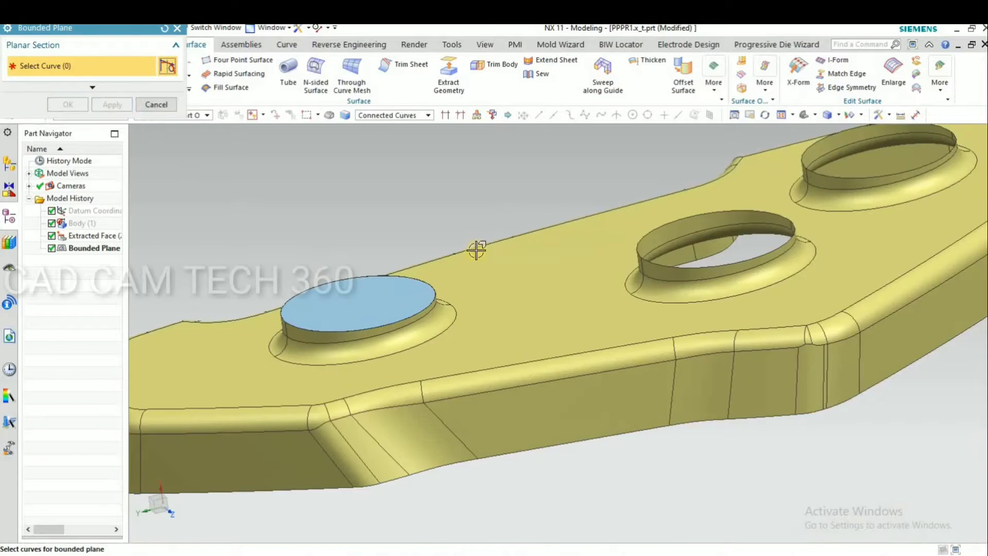
scroll(479, 248, "up", 4)
left_click(478, 251)
scroll(561, 269, "up", 3)
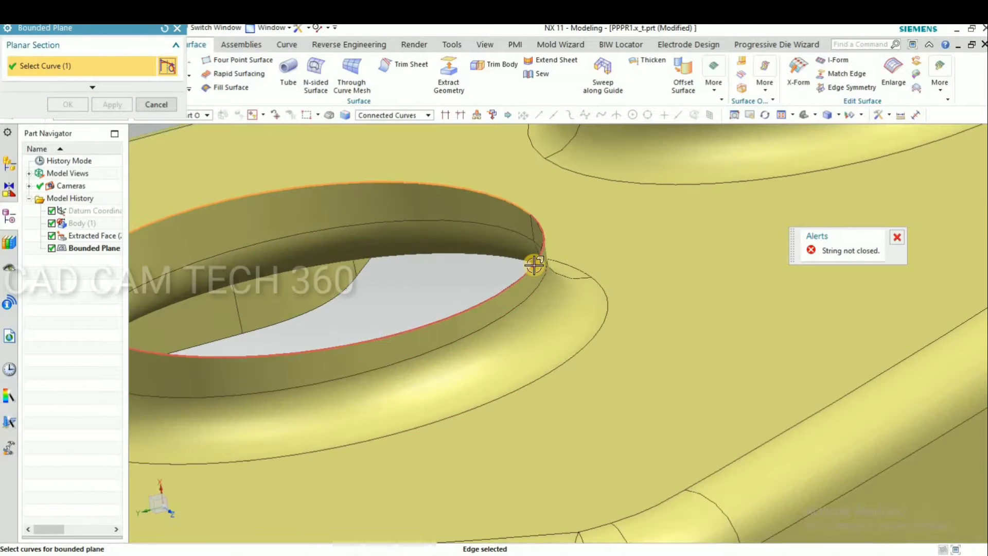
left_click(533, 301)
scroll(159, 154, "down", 5)
left_click(112, 104)
Cap the third hole's raised rim with a bounded plane and finish the Bounded Plane command.
left_click(616, 177)
left_click(597, 231)
left_click(112, 104)
scroll(538, 150, "down", 4)
middle_click_drag(539, 150, 589, 355)
left_click(156, 105)
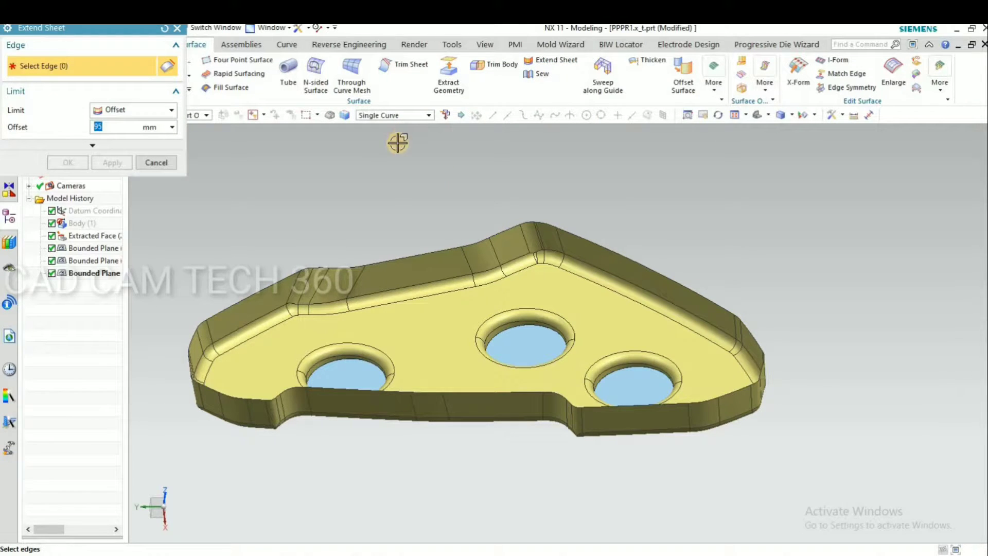
Start Extend Sheet and pick the open rim edges around the part's outer corner and its adjoining straight wall.
scroll(418, 236, "up", 4)
left_click(550, 261)
left_click(620, 233)
left_click(693, 205)
left_click(713, 205)
scroll(746, 203, "up", 4)
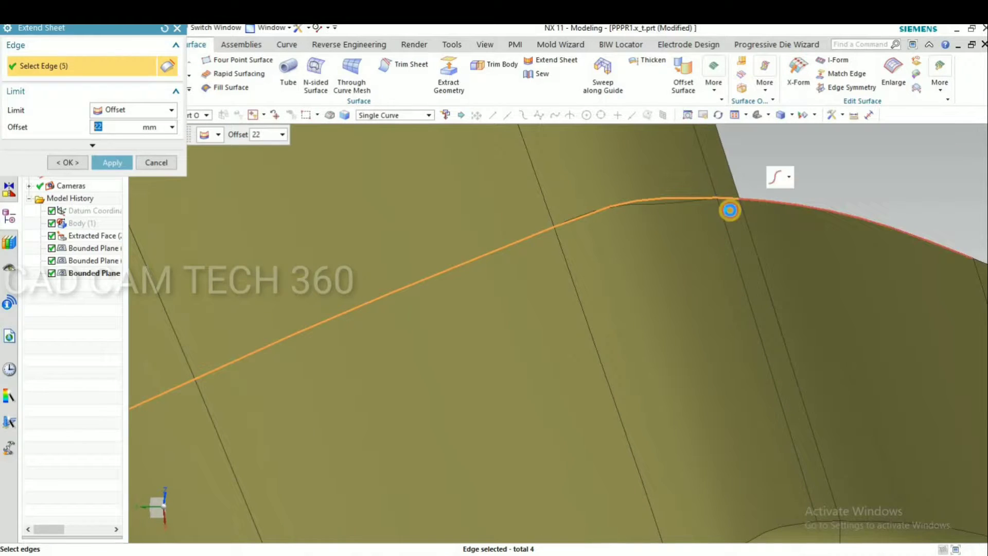
left_click(729, 210)
scroll(730, 210, "down", 4)
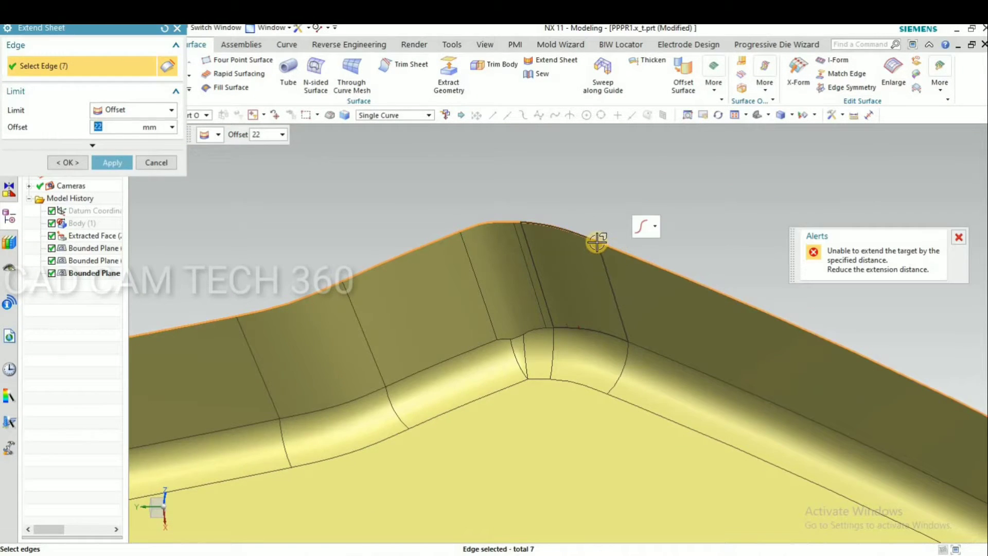
scroll(598, 234, "up", 5)
scroll(530, 232, "down", 6)
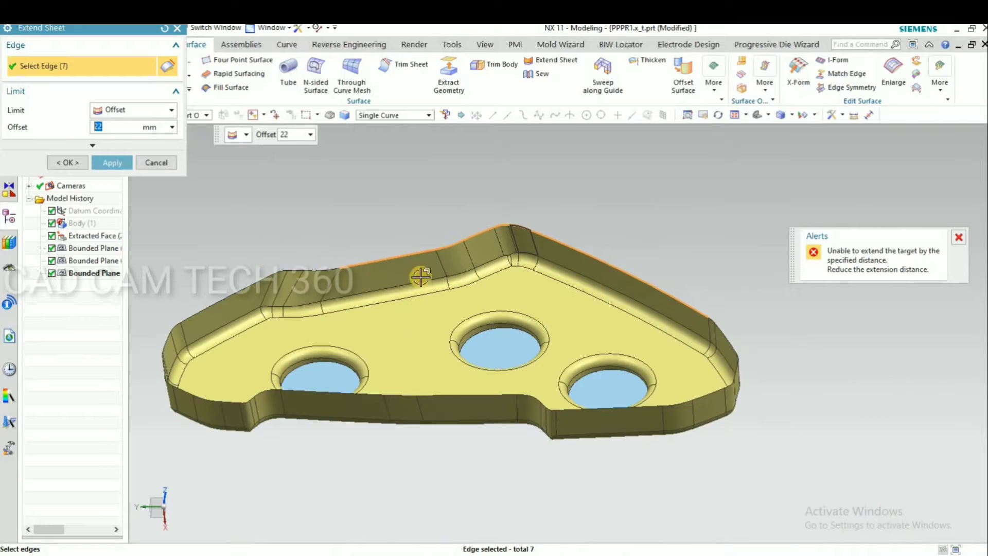
Add the rim edges along the bent section of the side wall to the Extend Sheet selection.
scroll(380, 273, "up", 5)
left_click(313, 294)
left_click(275, 312)
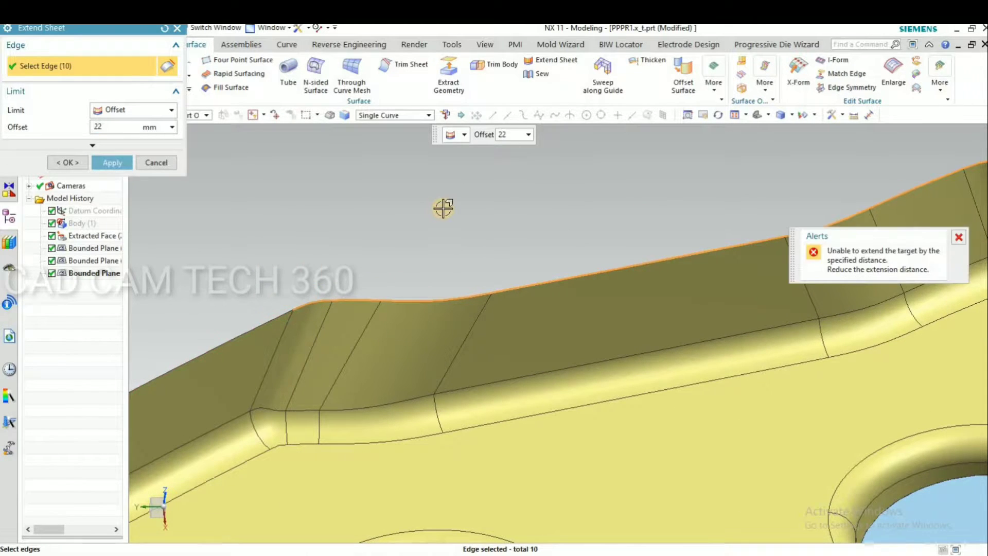
left_click(222, 344)
scroll(221, 340, "down", 6)
Add the rim edges around the part's rounded end to the Extend Sheet selection.
middle_click_drag(404, 313, 360, 309)
scroll(359, 286, "up", 5)
left_click(360, 284)
left_click(279, 348)
left_click(263, 368)
left_click(234, 400)
left_click(208, 445)
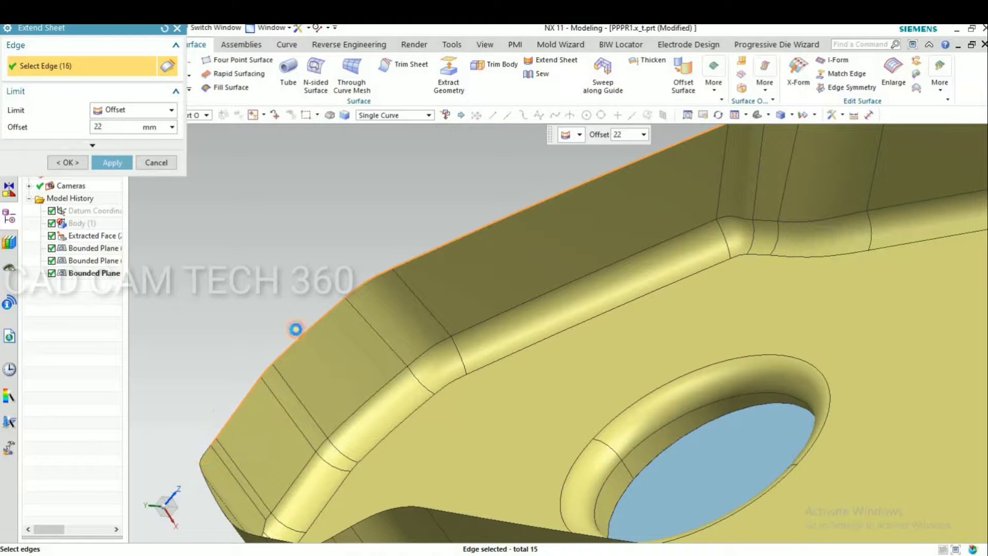
left_click(295, 330)
Add the rim edges leading to and through the first S-shaped bend of the opposite side wall.
scroll(342, 292, "down", 5)
middle_click_drag(285, 358, 293, 443)
scroll(287, 196, "up", 3)
left_click(319, 236)
left_click(354, 264)
left_click(381, 274)
scroll(385, 282, "up", 6)
left_click(453, 264)
left_click(546, 238)
left_click(681, 294)
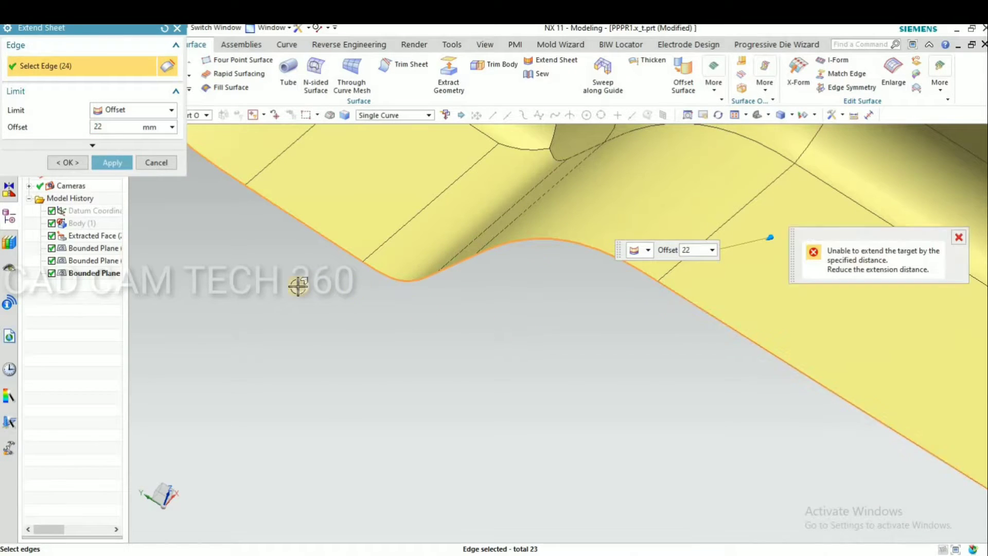
Add the rim edges along the second S-shaped bend and on to the far end's corner.
scroll(298, 286, "down", 5)
scroll(382, 301, "up", 6)
left_click(437, 350)
left_click(536, 411)
left_click(551, 435)
left_click(565, 456)
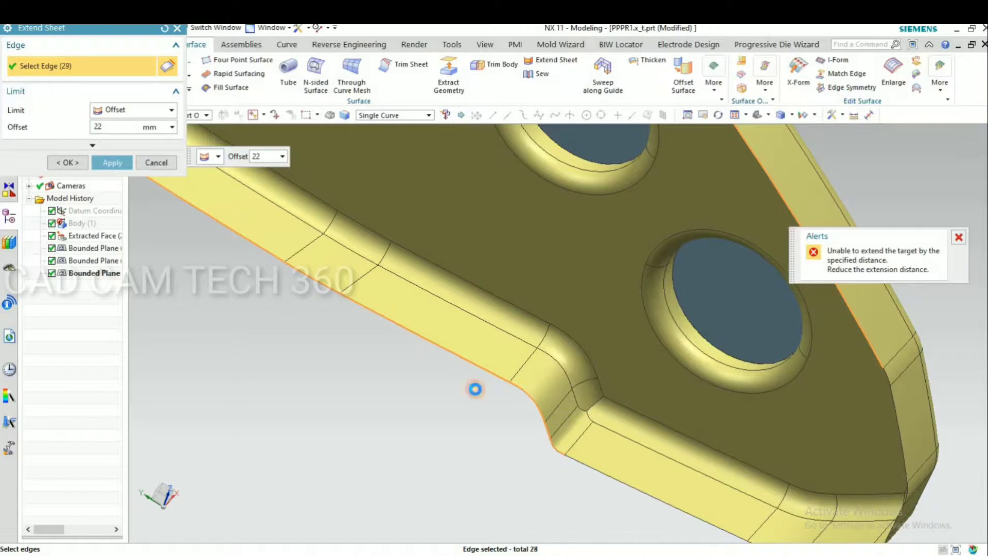
scroll(422, 350, "down", 5)
scroll(433, 390, "up", 6)
left_click(464, 389)
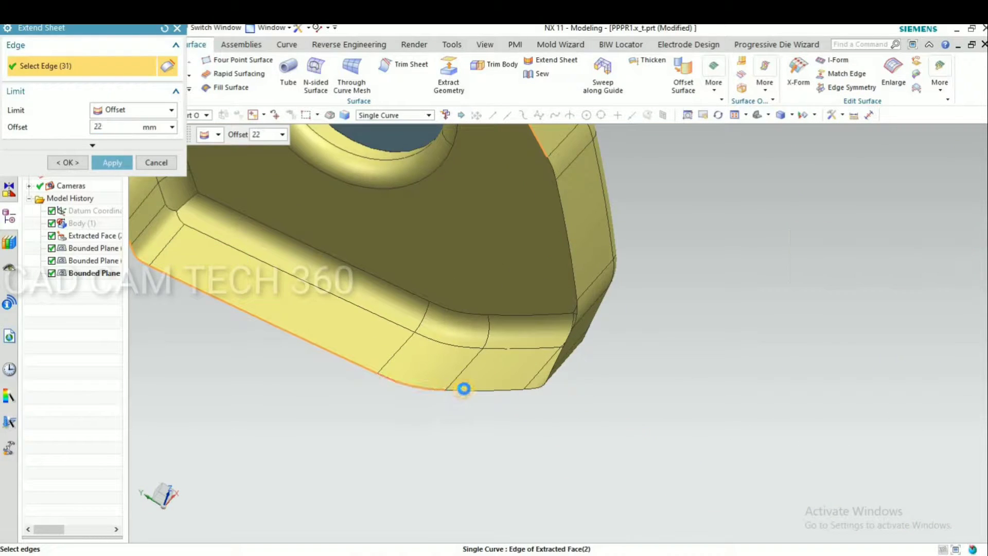
Add the remaining rim edges around the far end to complete the Extend Sheet edge loop.
scroll(427, 442, "down", 5)
middle_click_drag(465, 454, 356, 348)
scroll(356, 348, "up", 5)
left_click(427, 310)
left_click(415, 327)
left_click(363, 400)
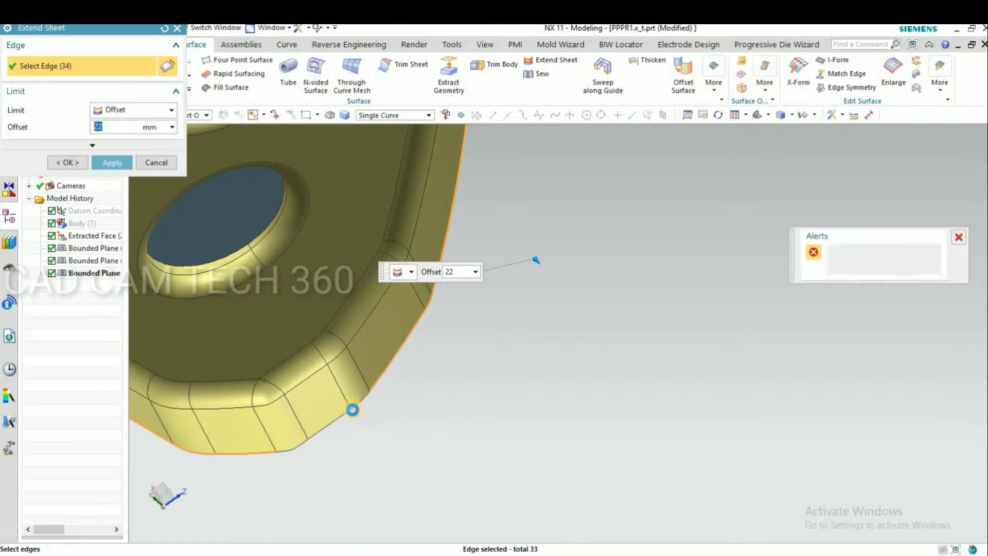
left_click(294, 447)
Extend the selected rim edges with an offset of 7 mm and close Extend Sheet.
scroll(470, 408, "down", 5)
middle_click_drag(470, 408, 404, 254)
left_click_drag(389, 300, 448, 295)
scroll(398, 371, "up", 5)
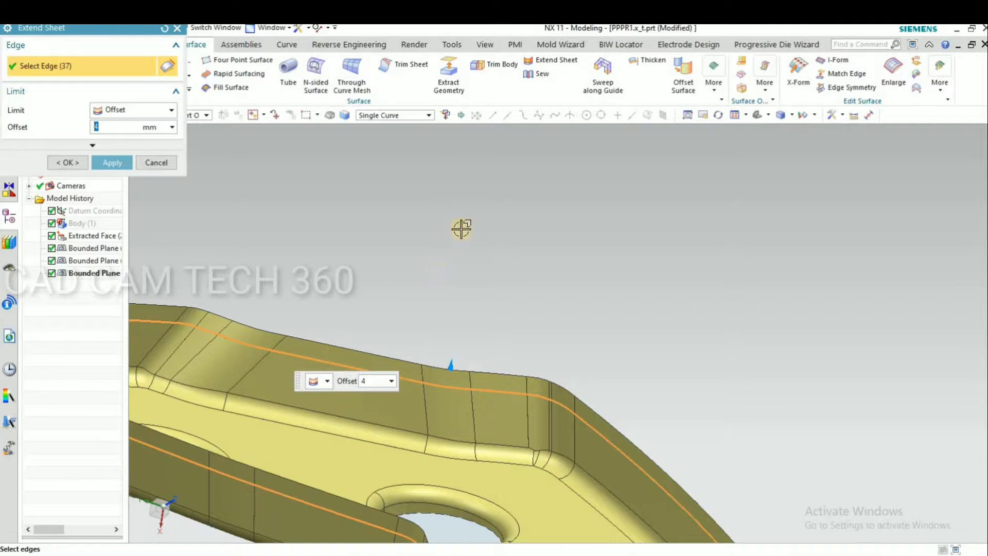
scroll(450, 246, "down", 3)
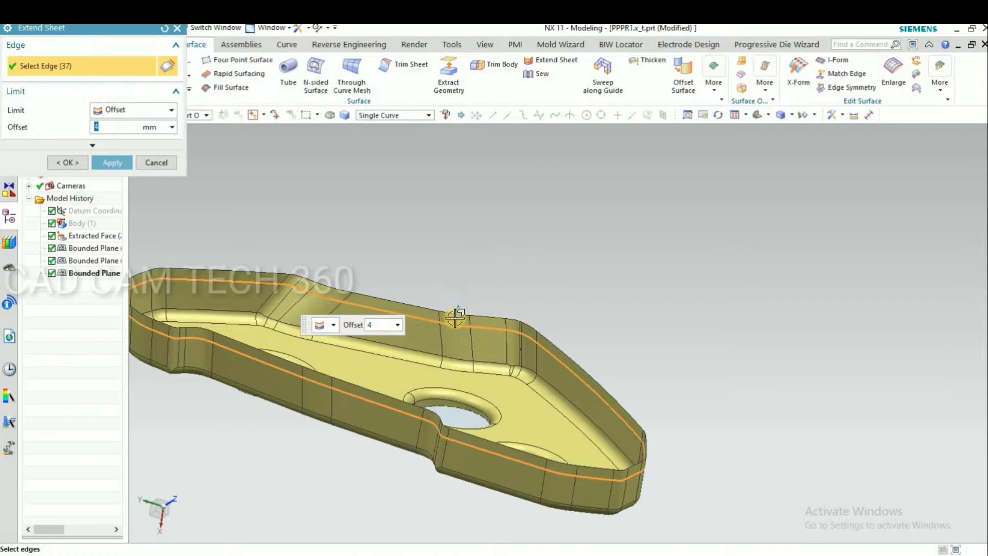
scroll(457, 308, "up", 3)
type("7")
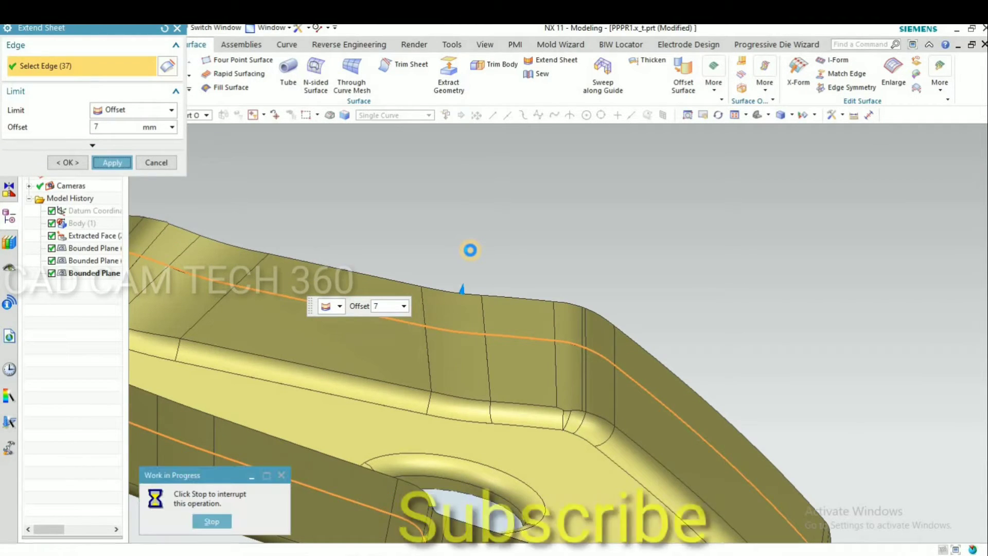
scroll(514, 261, "down", 4)
middle_click_drag(517, 301, 393, 88)
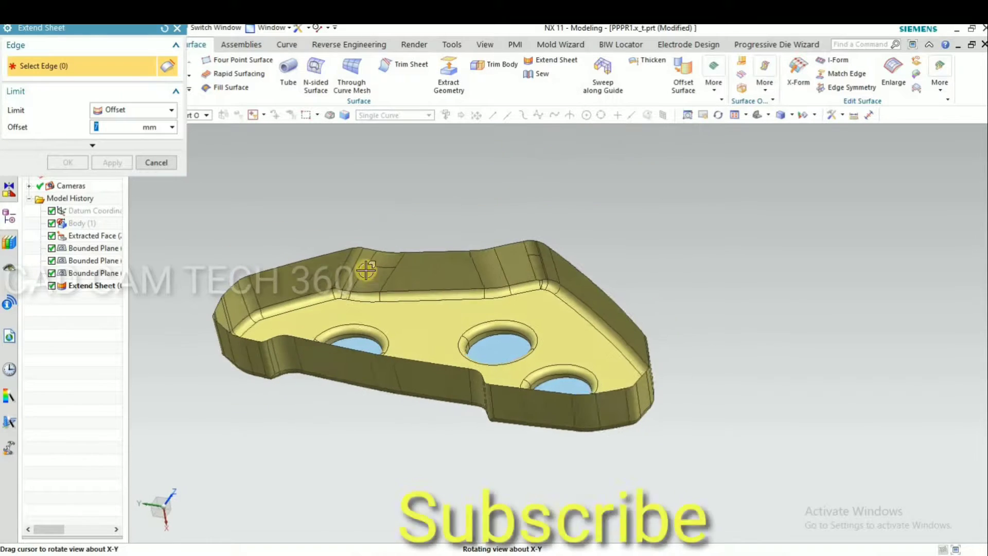
left_click(157, 162)
Sew the extended sheet body together with the three bounded planes as tool sheets.
middle_click_drag(289, 200, 545, 194)
left_click(543, 74)
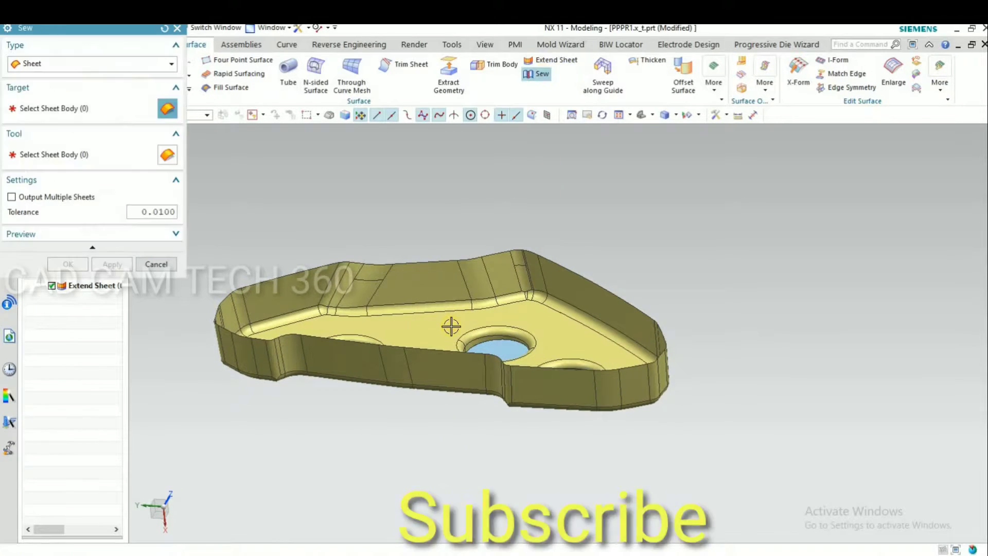
left_click(453, 327)
scroll(318, 227, "down", 2)
left_click_drag(320, 227, 472, 391)
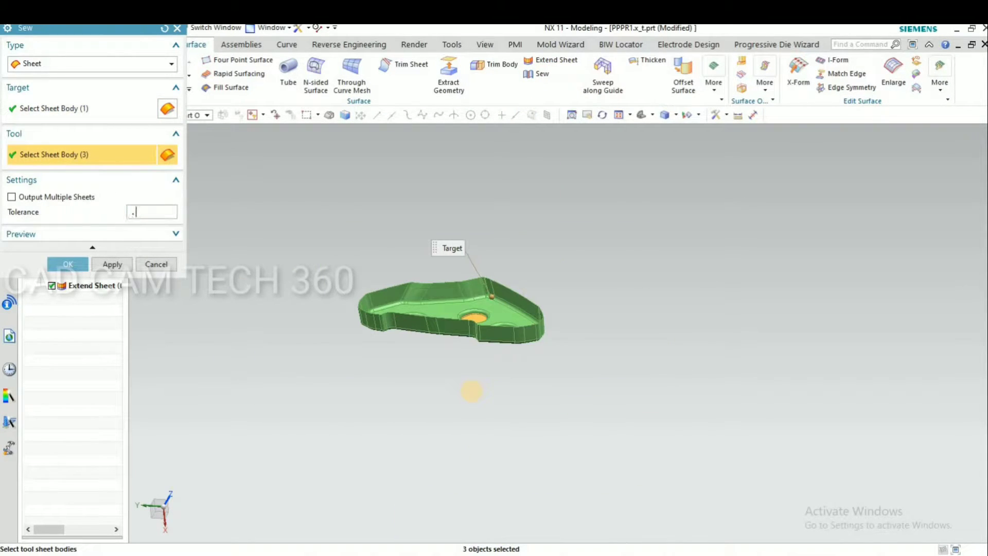
left_click(67, 265)
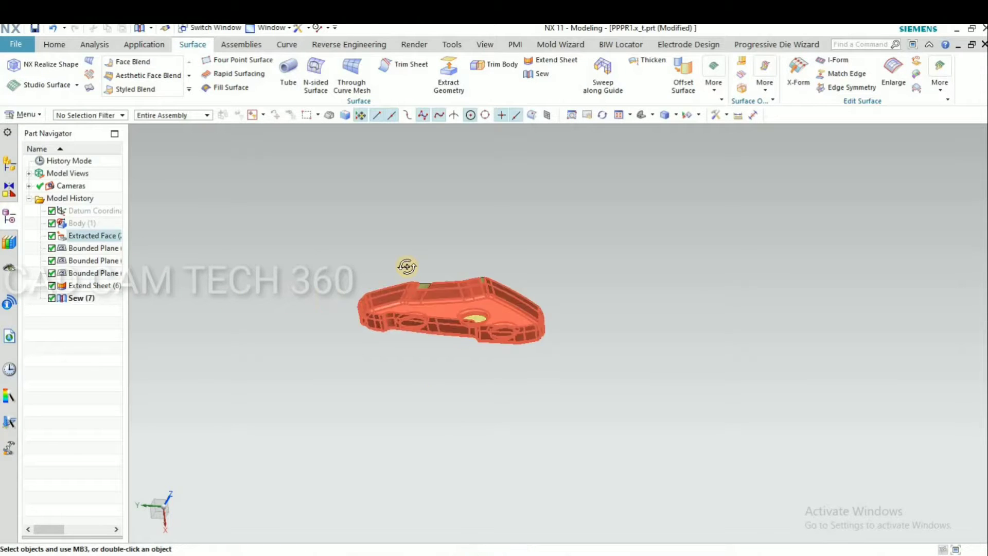
scroll(419, 295, "up", 4)
scroll(419, 294, "up", 3)
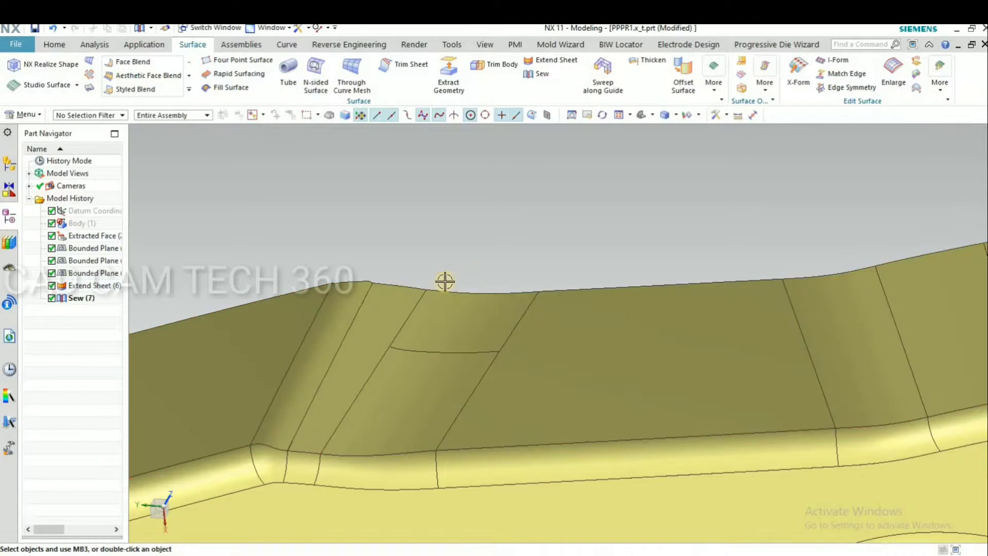
scroll(349, 281, "down", 5)
key("x")
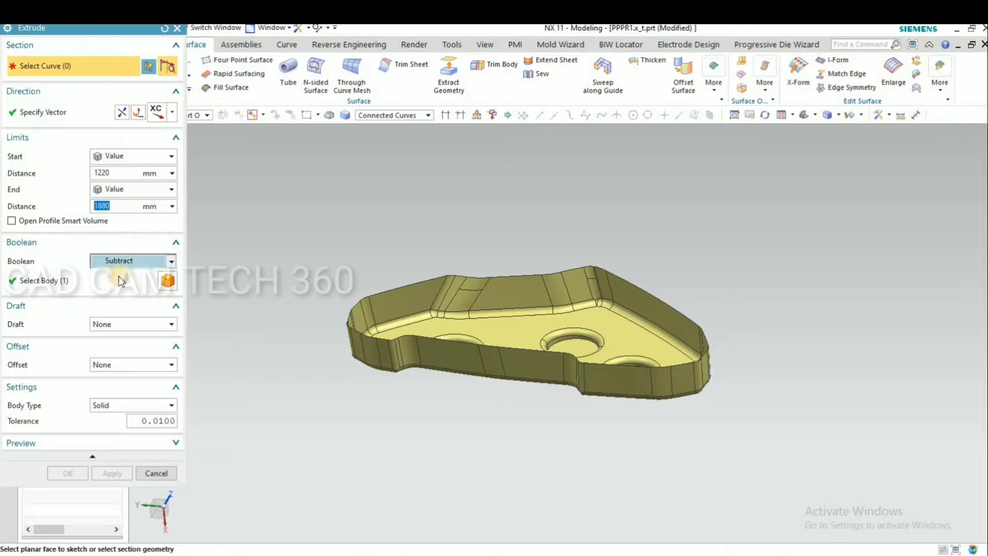
left_click(122, 262)
left_click(118, 276)
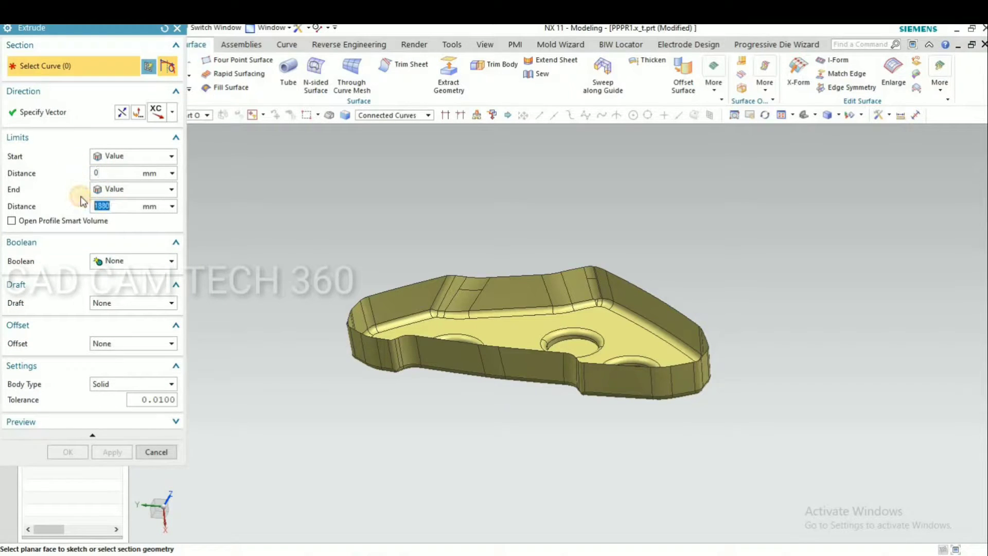
scroll(439, 261, "up", 3)
left_click(521, 309)
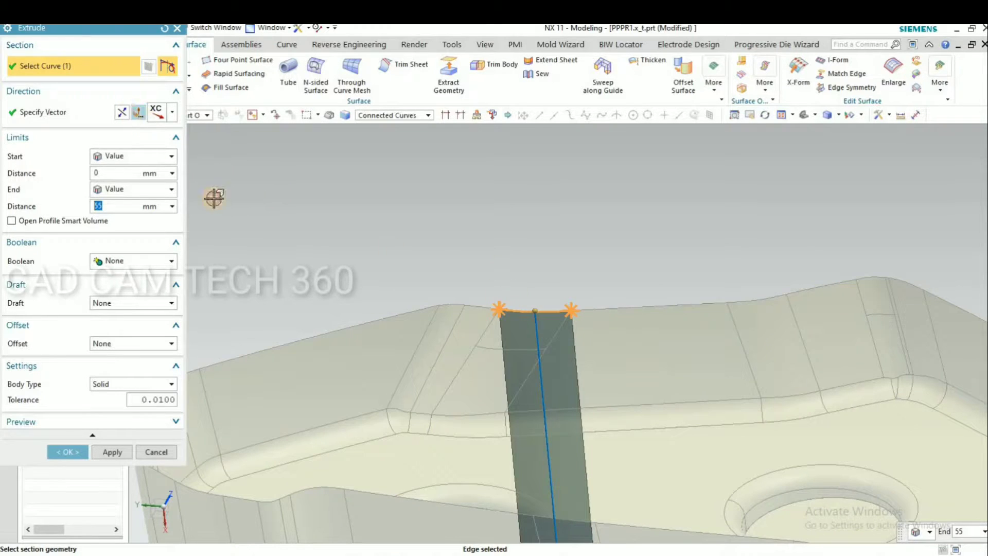
scroll(524, 314, "up", 4)
left_click(451, 298)
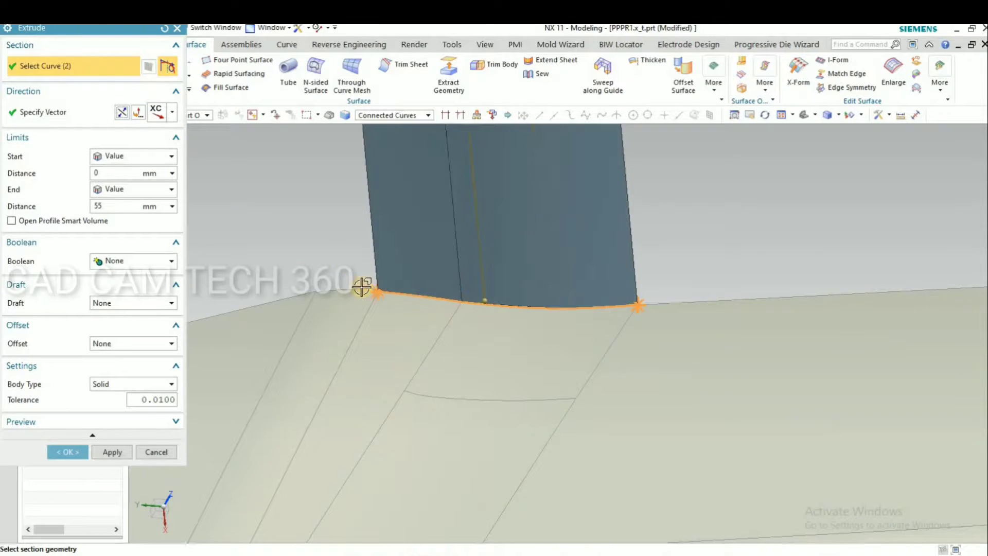
left_click(364, 287)
left_click(301, 293)
scroll(316, 292, "up", 7)
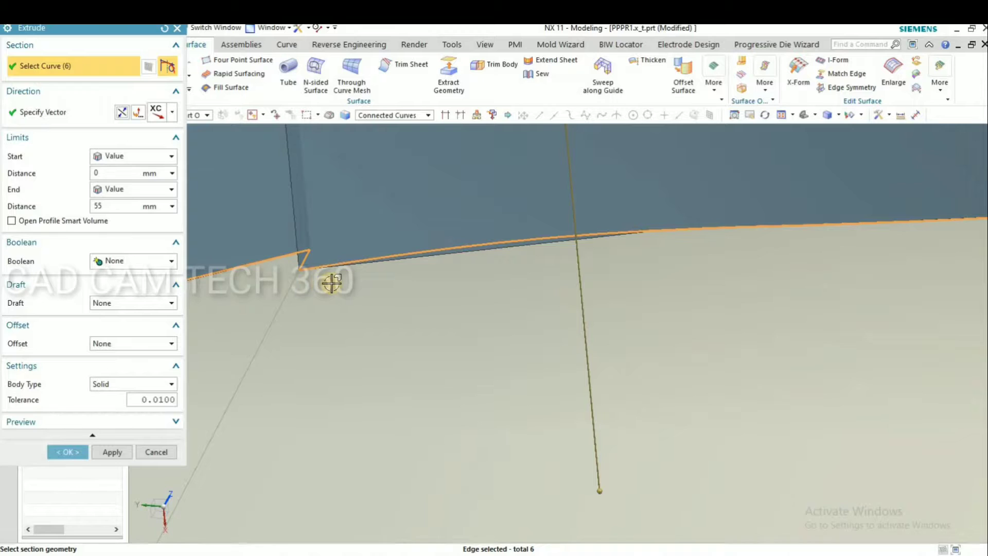
scroll(332, 283, "down", 10)
left_click(155, 450)
Turn the part to a side view and create a fixed datum plane in the XY plane.
middle_click_drag(207, 415, 211, 370)
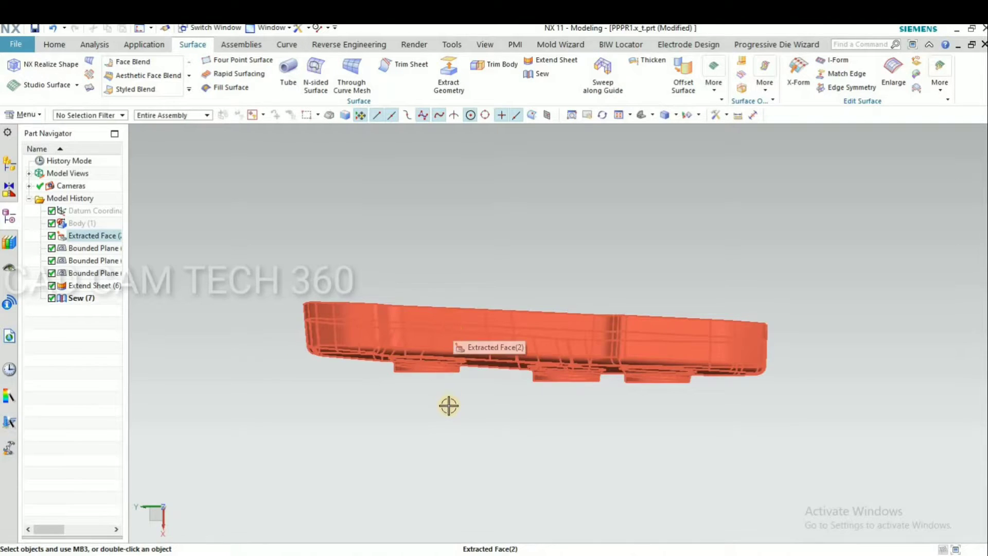
middle_click_drag(447, 382, 437, 406)
left_click(54, 45)
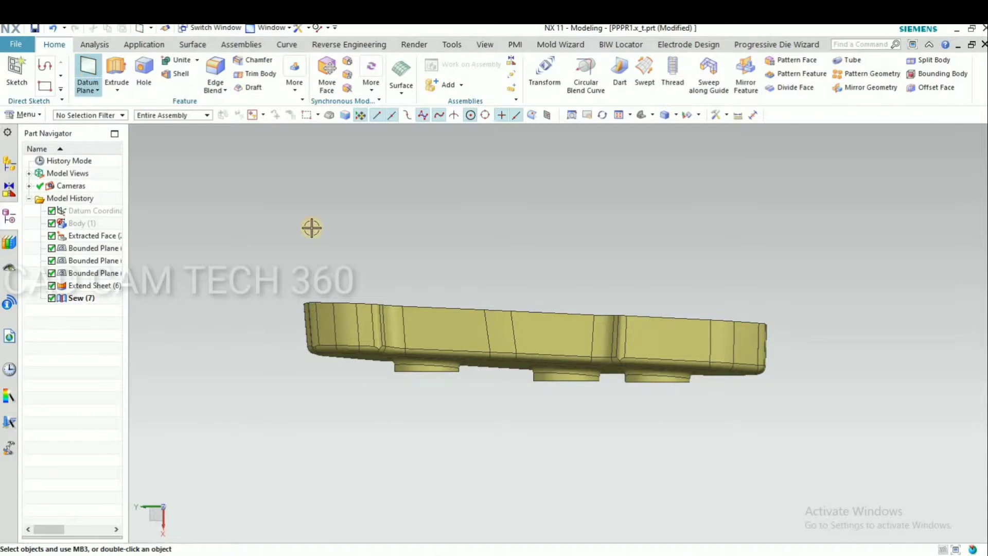
left_click(43, 65)
left_click(39, 227)
left_click(70, 197)
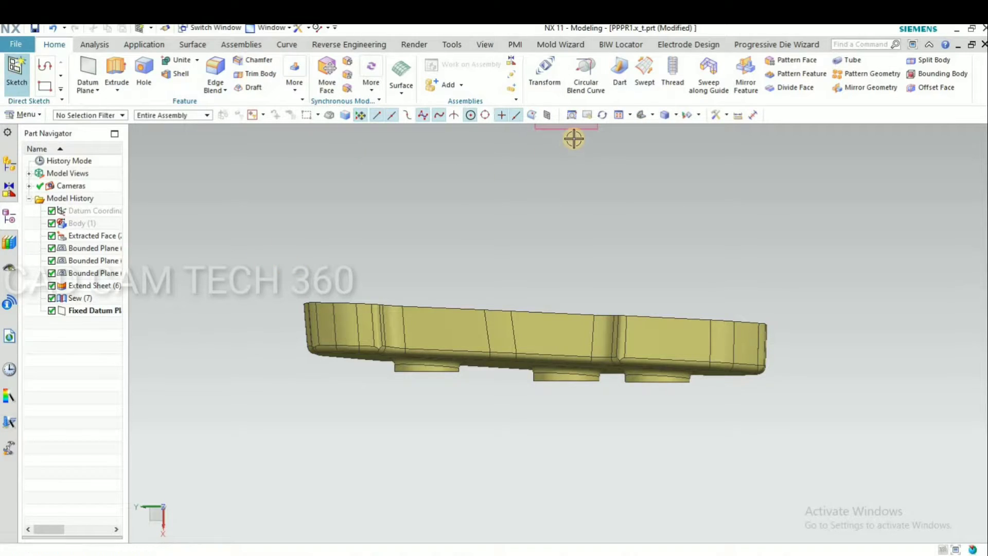
Create a sketch on the fixed datum plane and orient the view to the sketch plane.
scroll(558, 251, "down", 3)
left_click(573, 161)
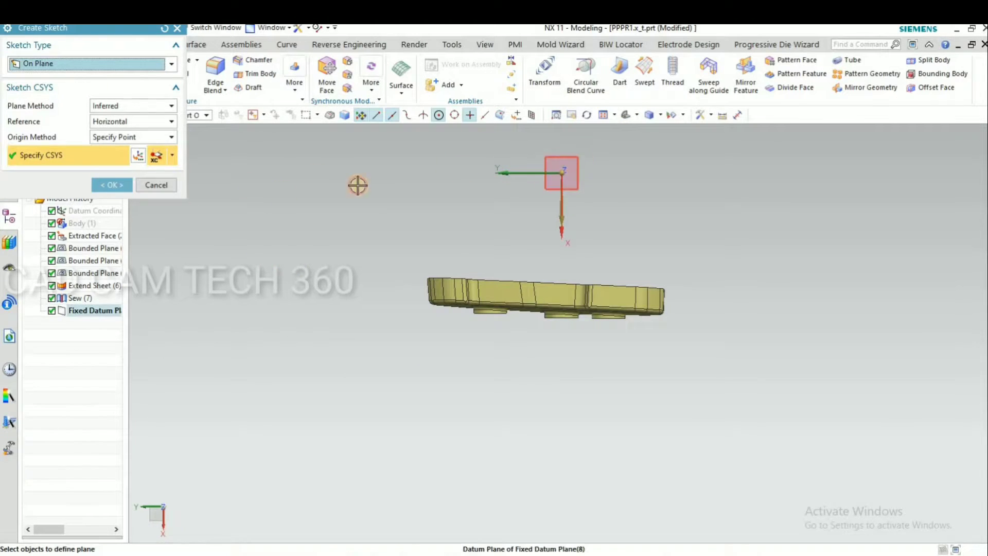
left_click(112, 185)
middle_click_drag(364, 292, 345, 230)
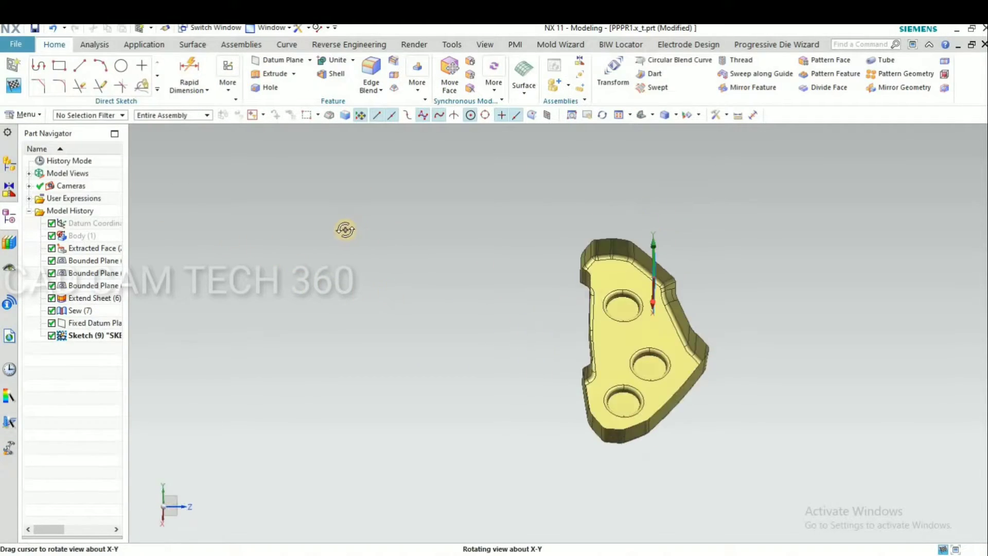
key("shift+F8")
Sketch a rectangle about 209 by 30 mm spanning the part's full length in side view, and finish the sketch.
left_click(62, 66)
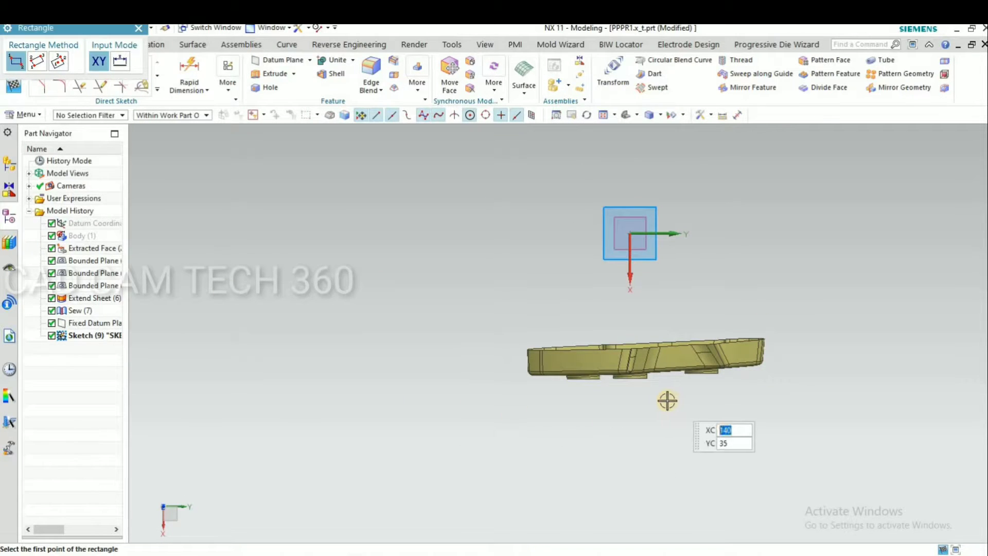
scroll(643, 400, "up", 5)
scroll(529, 376, "down", 2)
middle_click_drag(490, 371, 527, 371)
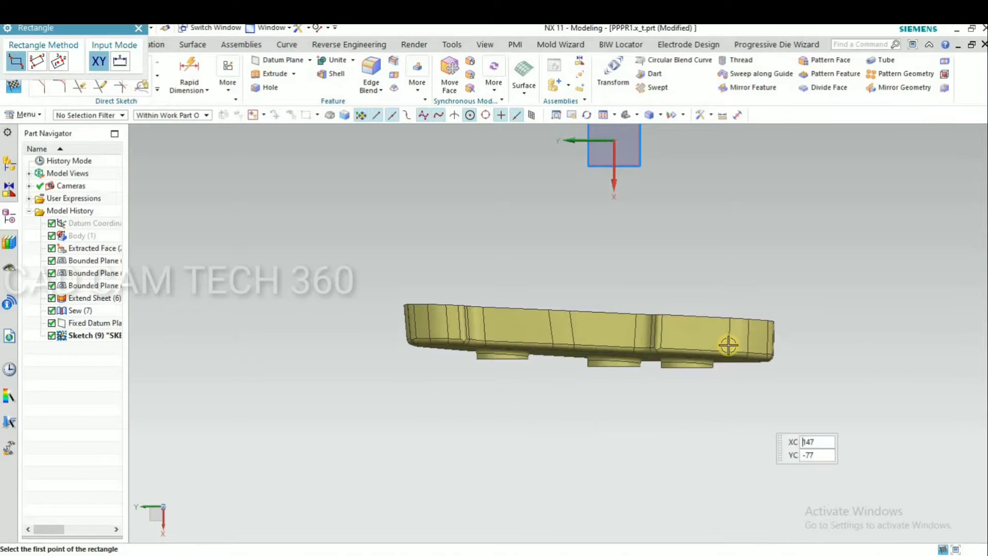
scroll(298, 328, "up", 3)
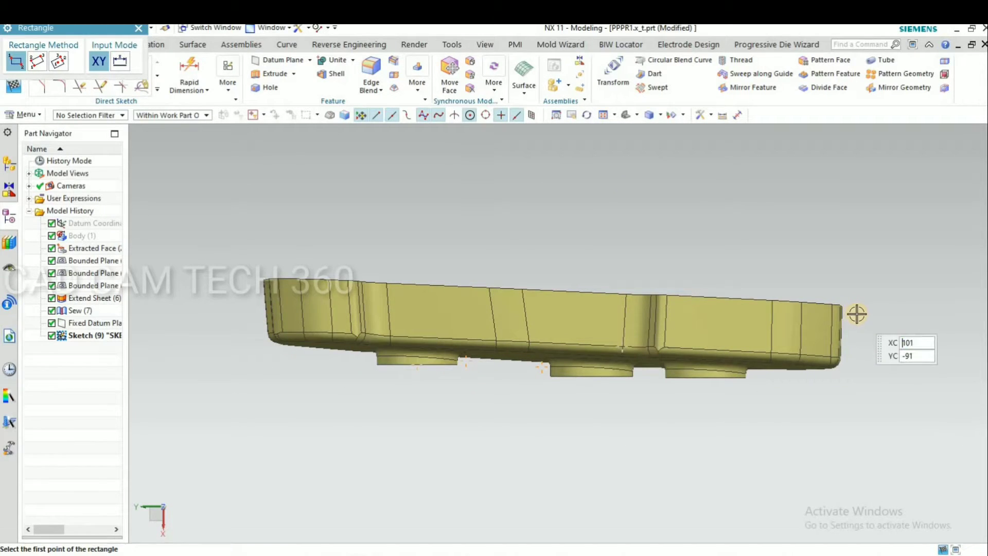
left_click(858, 311)
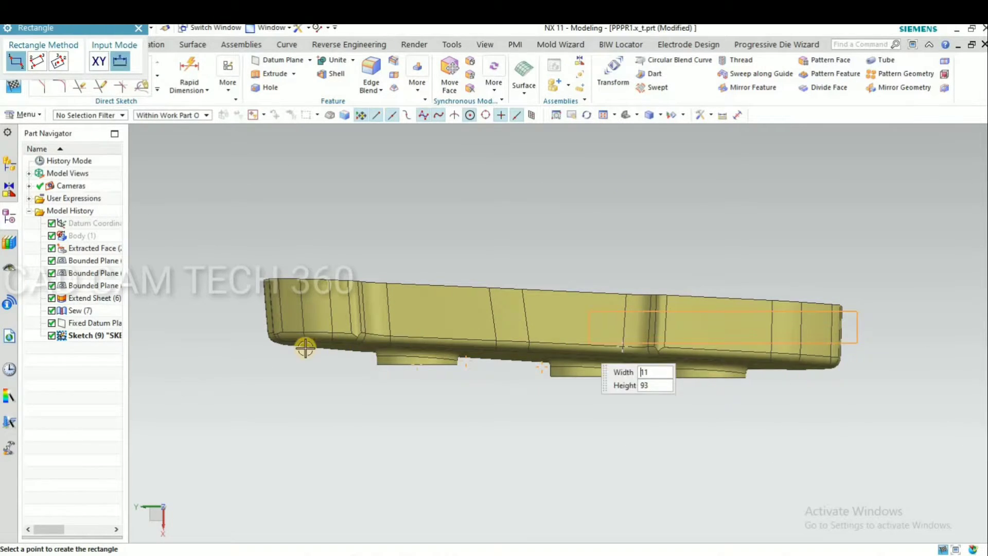
left_click(247, 400)
key("Escape")
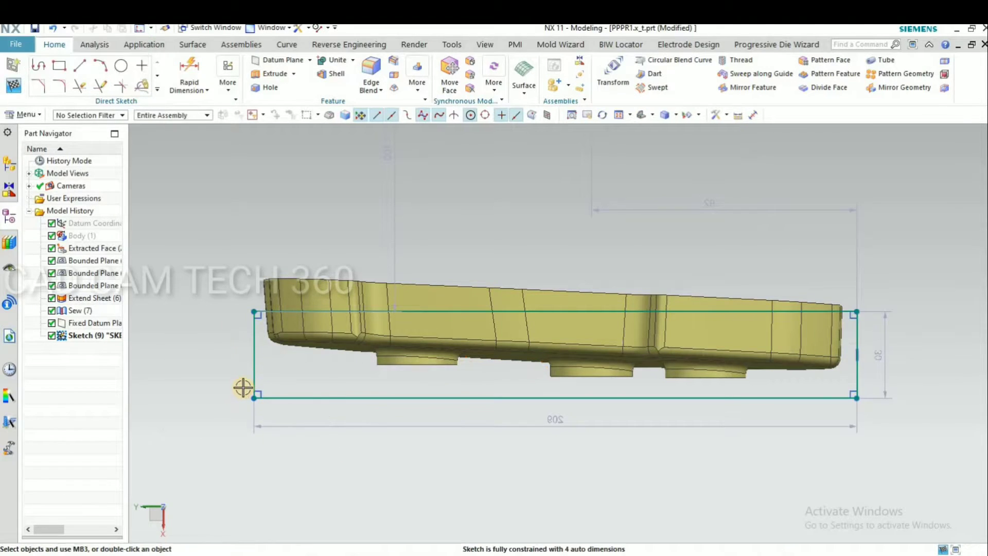
middle_click_drag(448, 313, 434, 358)
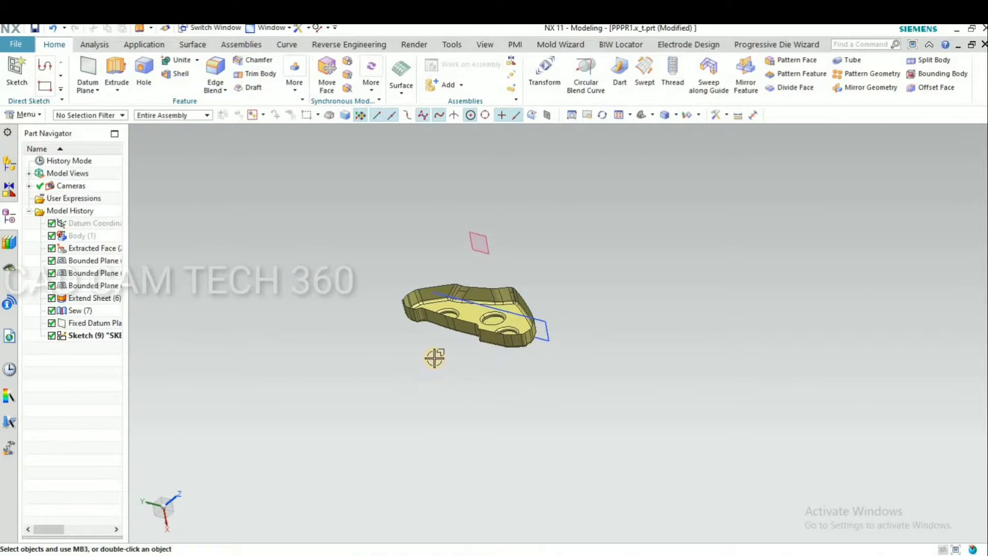
Set up an Extrude of the sketched rectangle along ZC with no Boolean operation.
key("x")
left_click(147, 261)
left_click(118, 275)
scroll(460, 305, "up", 4)
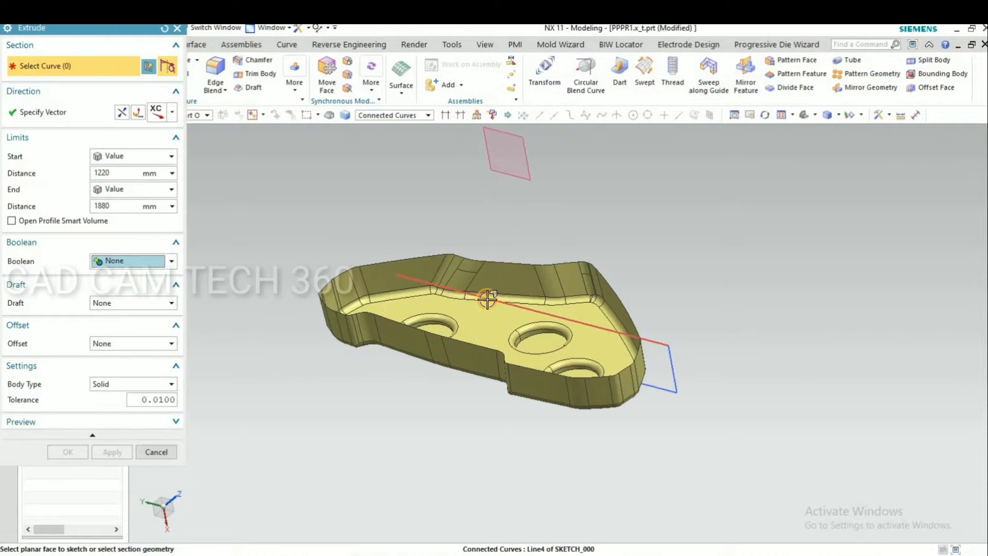
left_click(487, 299)
left_click(172, 112)
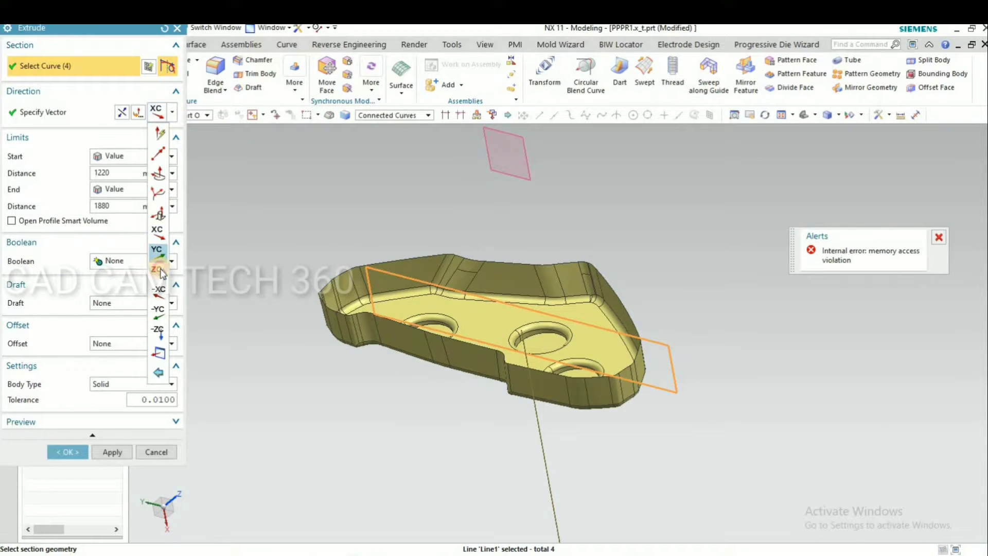
left_click(157, 255)
Stretch the extrusion limits to -90 mm at the start and 79 mm at the end, and create the solid block.
scroll(395, 363, "down", 10)
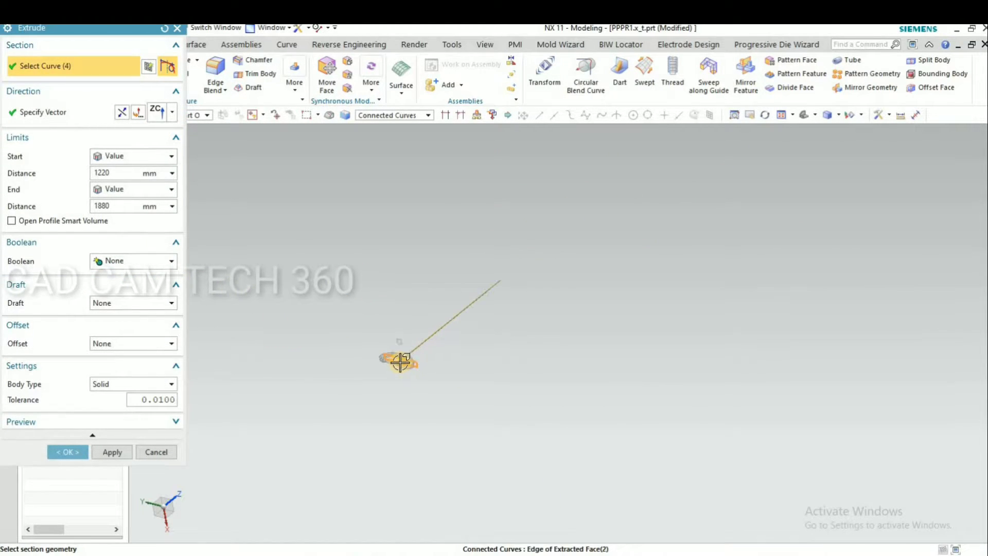
scroll(426, 315, "up", 6)
scroll(501, 276, "down", 3)
left_click_drag(544, 280, 437, 312)
scroll(366, 437, "up", 6)
scroll(510, 231, "up", 4)
left_click_drag(554, 274, 540, 283)
scroll(548, 266, "down", 1)
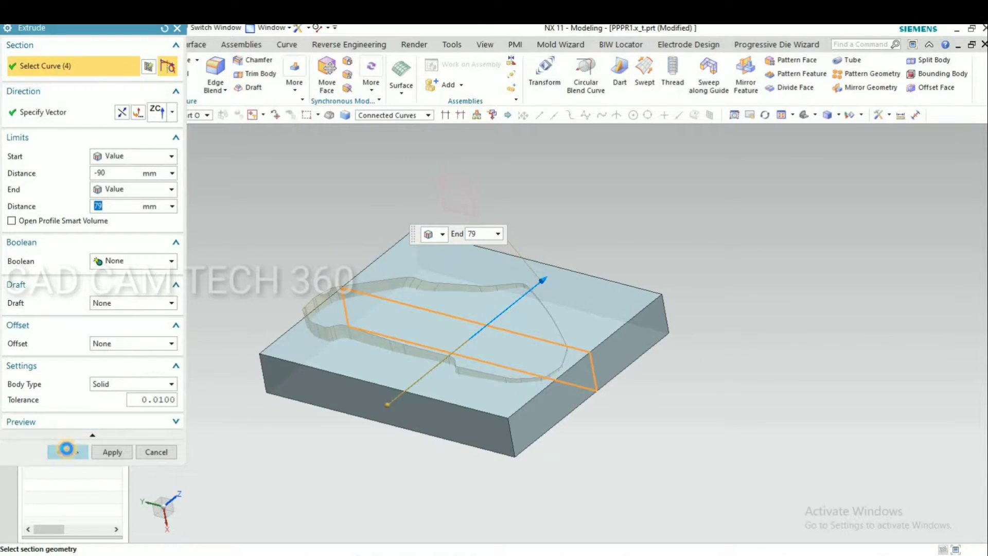
left_click(66, 449)
middle_click_drag(221, 410, 239, 276)
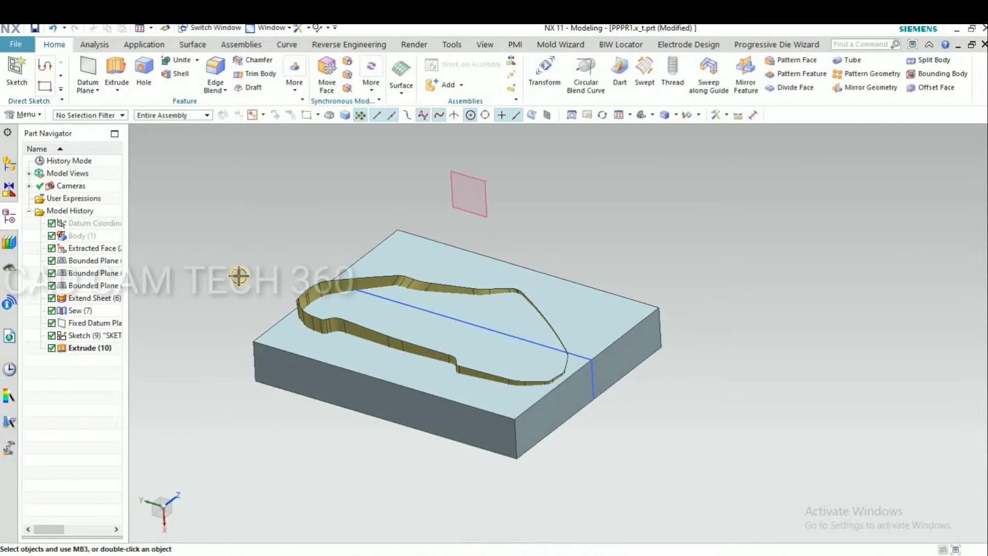
Trim the block with the sewn sheet as the tool, reversing the direction so the block around the cavity is kept.
left_click(251, 73)
middle_click(330, 281)
scroll(345, 289, "up", 1)
left_click(344, 288)
middle_click(404, 250)
left_click(404, 251)
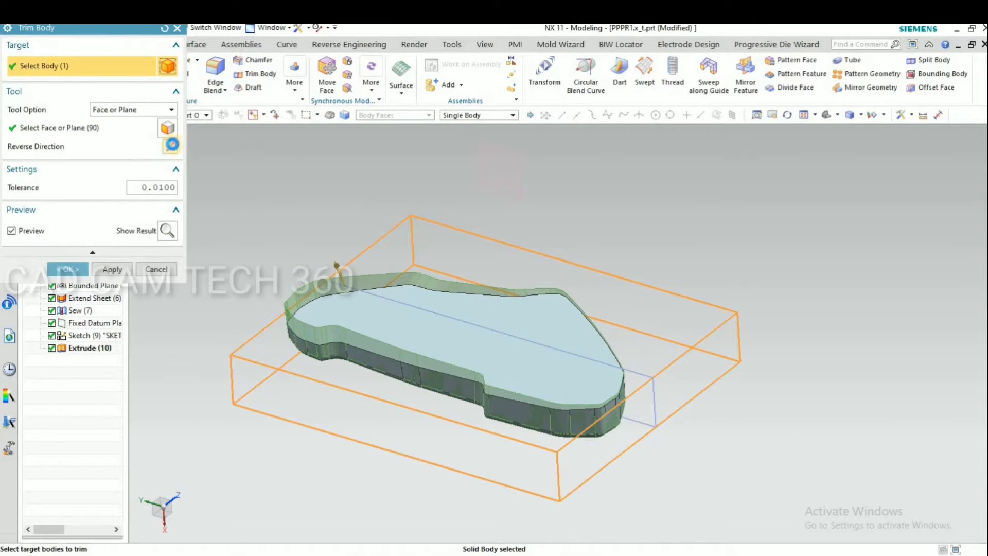
left_click(172, 145)
middle_click(216, 304)
middle_click_drag(217, 303, 245, 323)
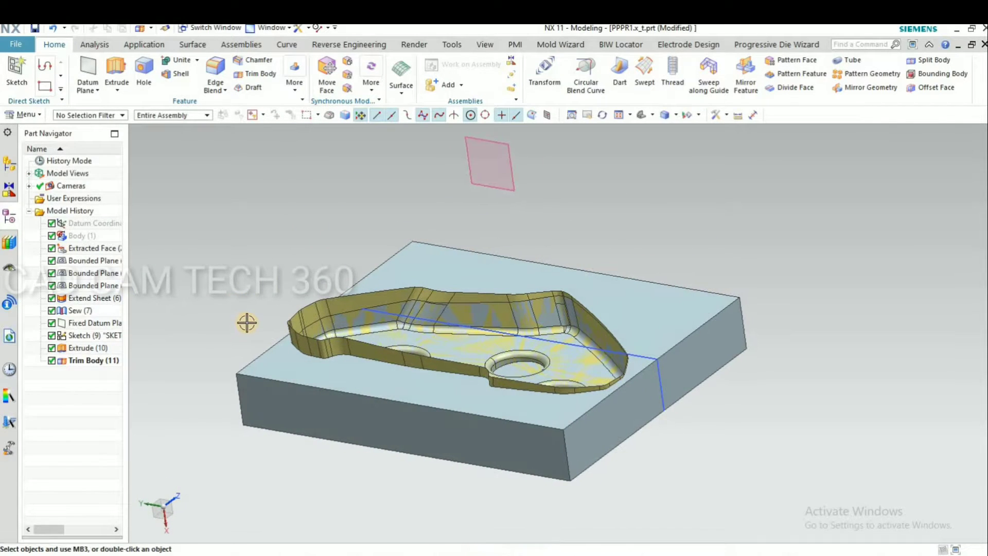
Hide the sewn sheet body so only the trimmed block with its cavity is displayed.
scroll(245, 322, "up", 3)
scroll(294, 215, "down", 3)
left_click(316, 258)
key("ctrl+b")
middle_click_drag(230, 250, 325, 238)
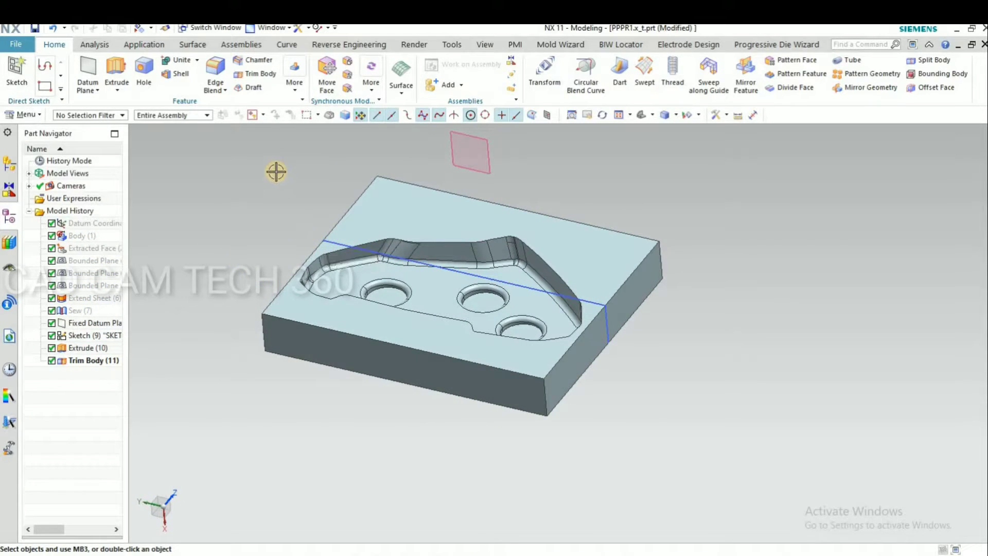
Try to offset the block's top face by 4 mm with Offset Region.
left_click(392, 215)
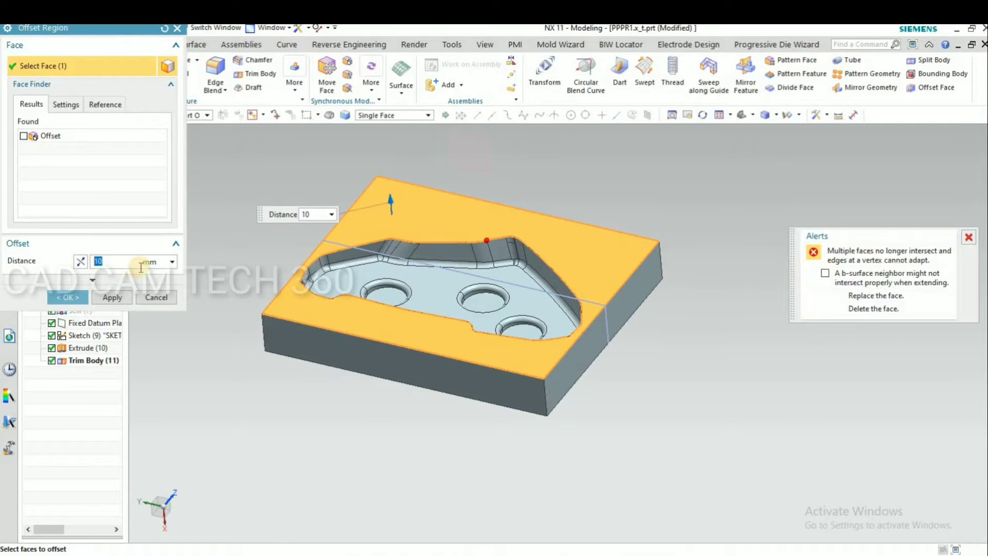
type("4")
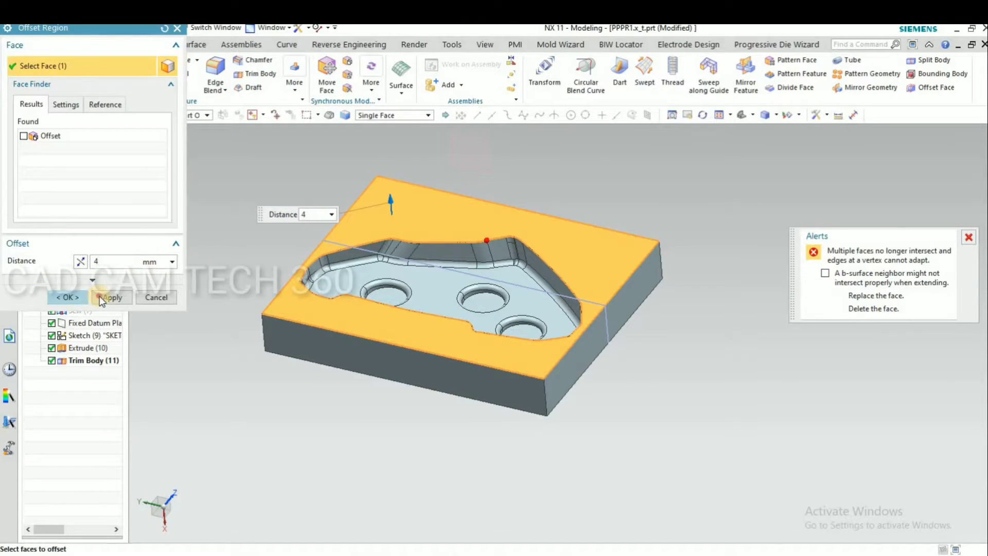
left_click(113, 298)
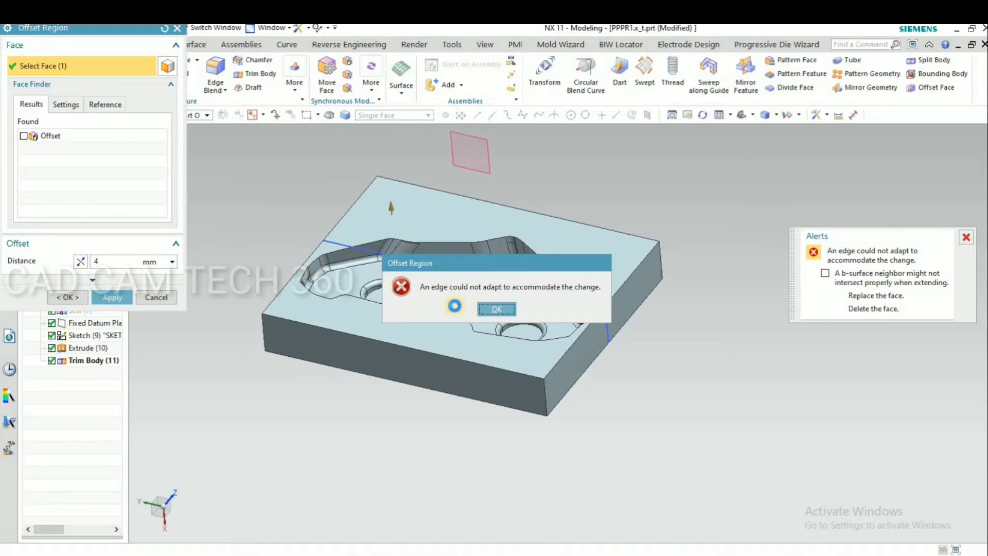
key("Return")
left_click(154, 298)
Show the hidden original part body inside the block's cavity.
mouse_move(211, 342)
middle_mouse_down()
mouse_move(231, 350)
mouse_move(225, 361)
mouse_move(214, 346)
middle_mouse_up()
key("ctrl+shift+k")
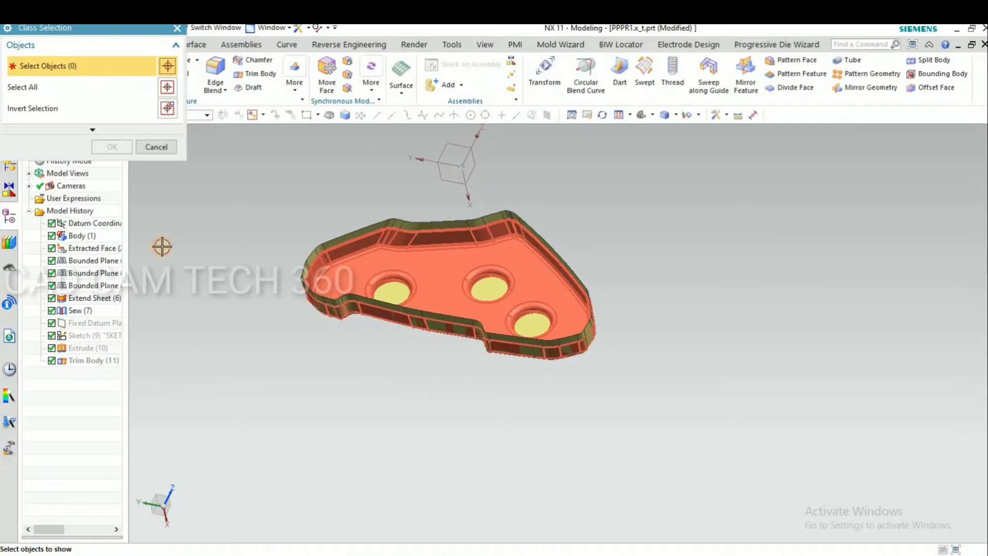
left_click(112, 144)
middle_click_drag(242, 285, 260, 264)
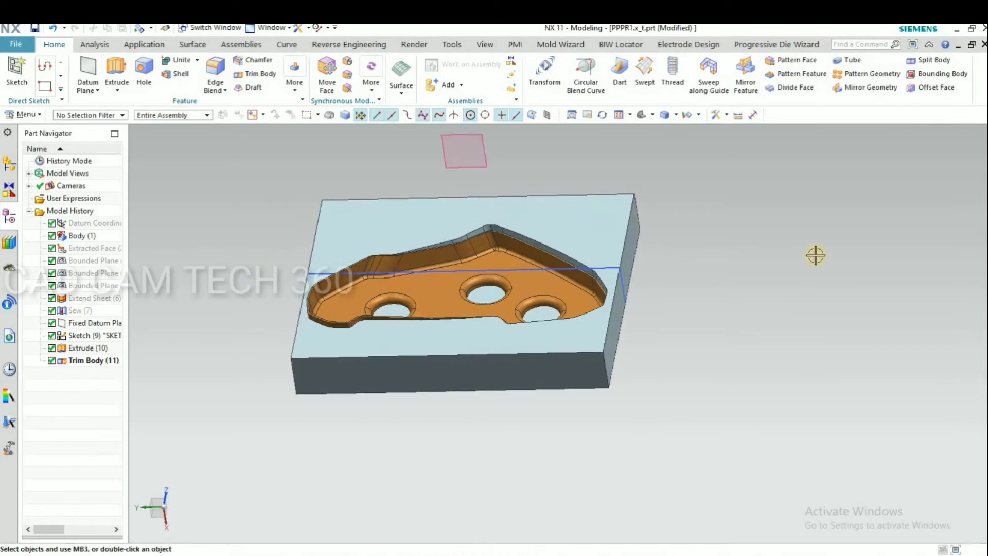
Offset the block faces beneath the part's holes by -5 mm with Offset Region.
scroll(365, 289, "up", 5)
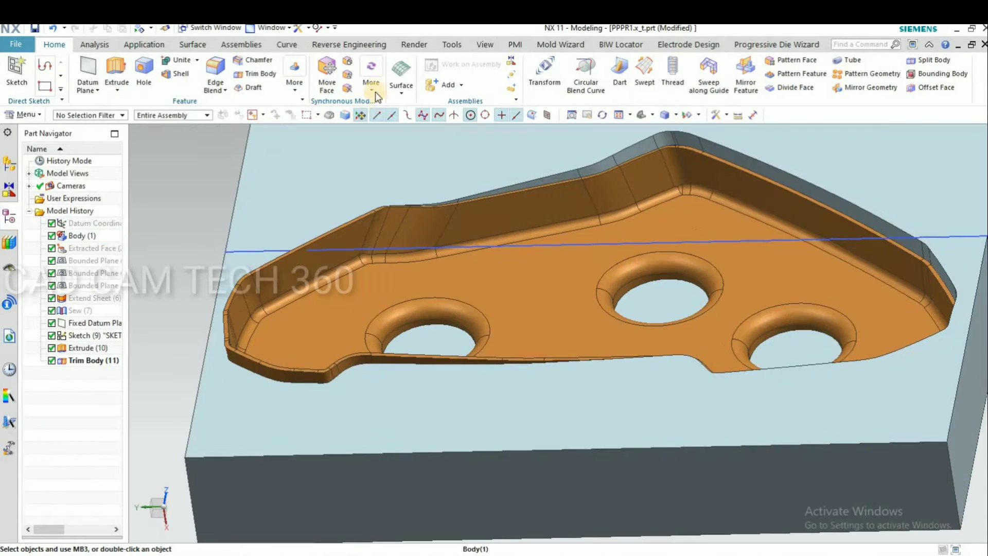
left_click(349, 62)
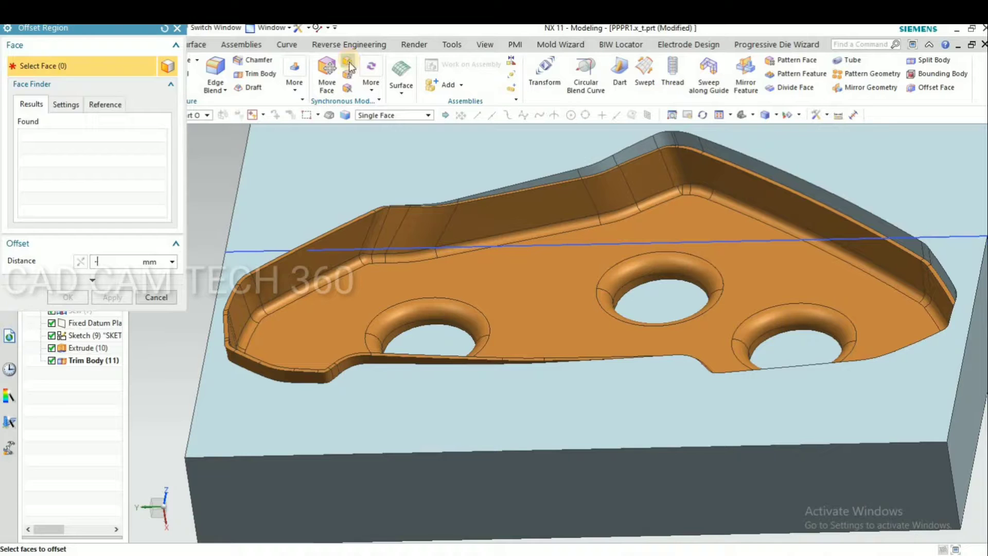
left_click(112, 297)
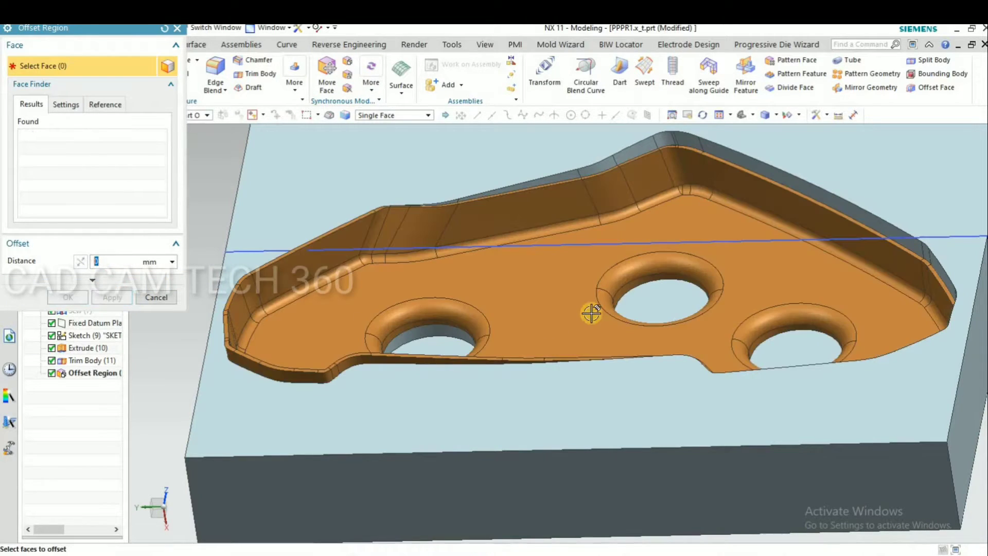
type("-5")
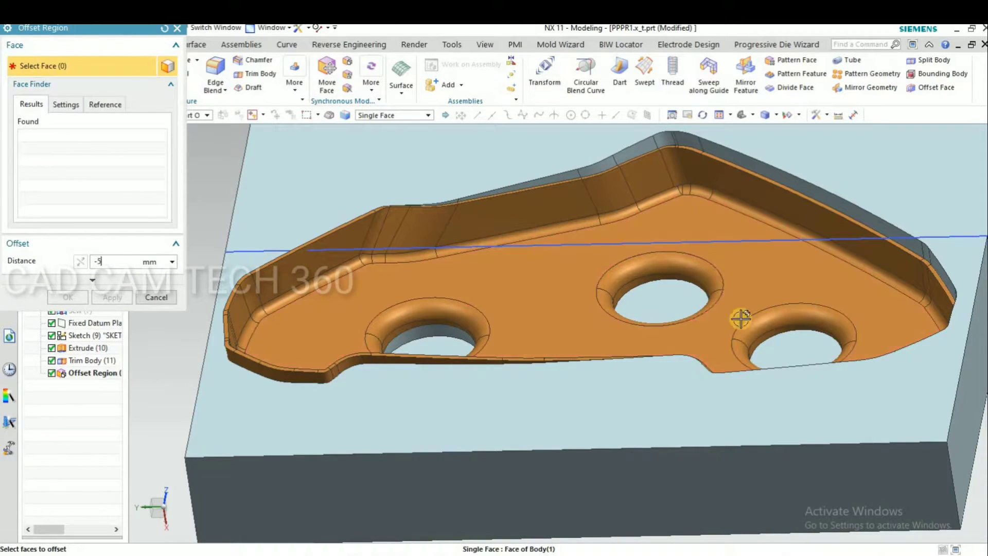
left_click(674, 307)
middle_click(433, 237)
Examine the deepened block faces beneath the part's holes from several angles and zoom levels.
scroll(481, 252, "down", 4)
middle_click_drag(510, 271, 544, 217)
scroll(562, 250, "up", 7)
scroll(563, 250, "down", 7)
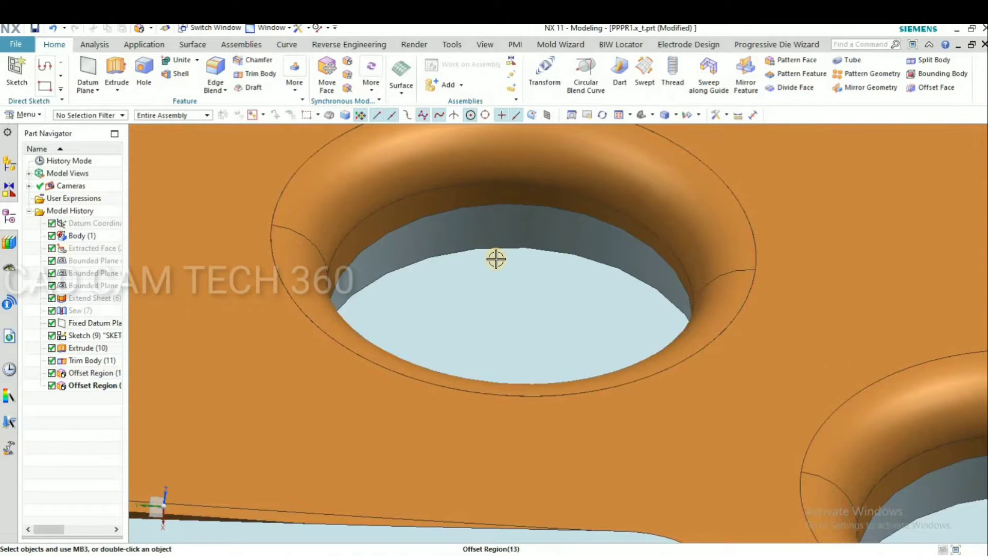
middle_click_drag(341, 309, 335, 283)
middle_click_drag(226, 255, 261, 293)
scroll(265, 294, "down", 2)
scroll(332, 295, "up", 3)
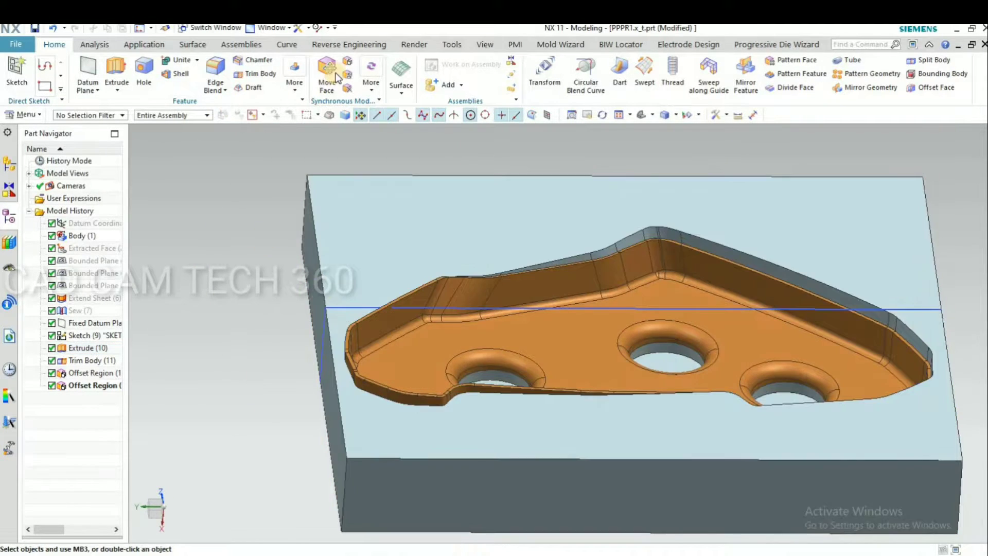
Raise the block's top face with repeated Offset Region operations of 1 mm each.
left_click(350, 61)
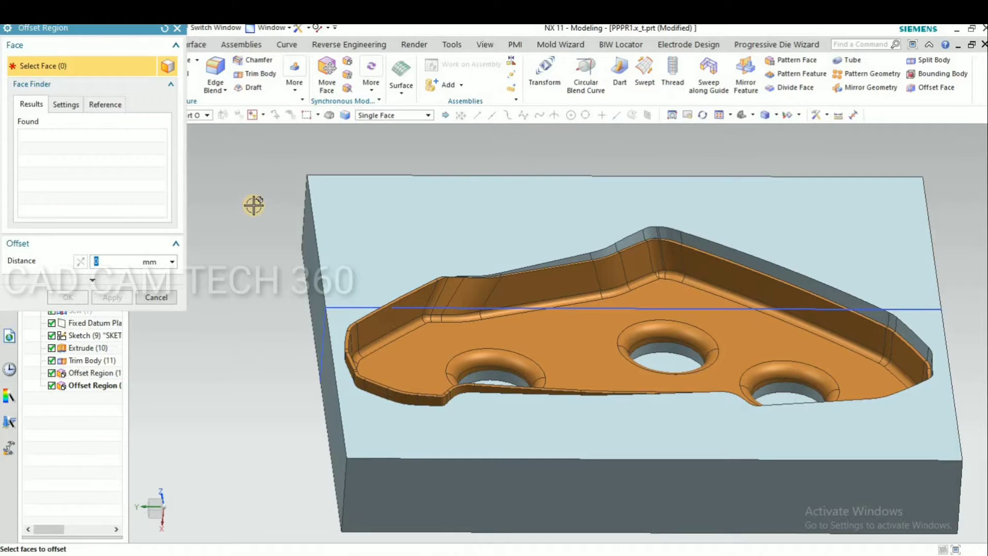
left_click(355, 248)
left_click(128, 297)
left_click(321, 256)
left_click(127, 297)
left_click(355, 251)
left_click(126, 297)
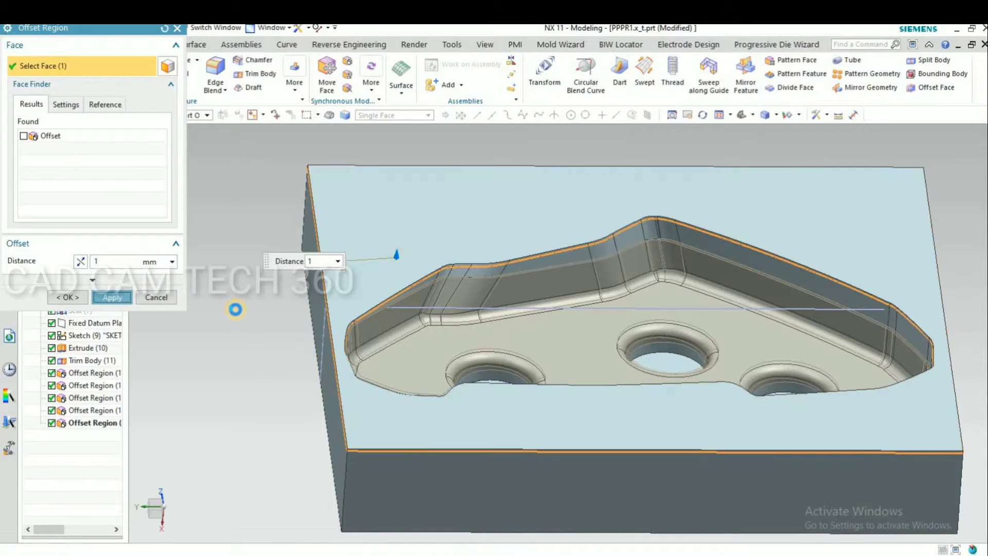
middle_click_drag(199, 318, 211, 331)
Try to offset the block's top face by a further 1 mm, and close Offset Region.
left_click(353, 237)
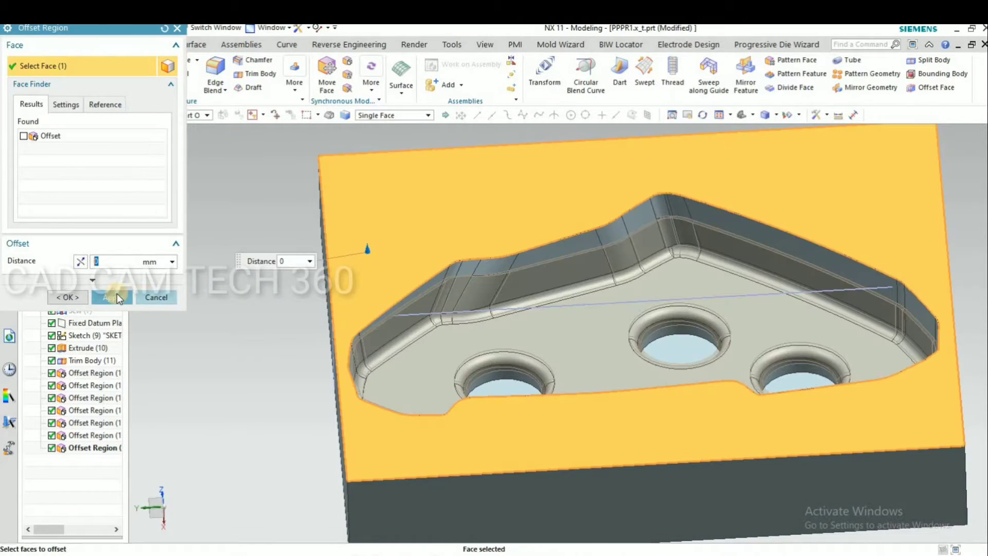
left_click(490, 308)
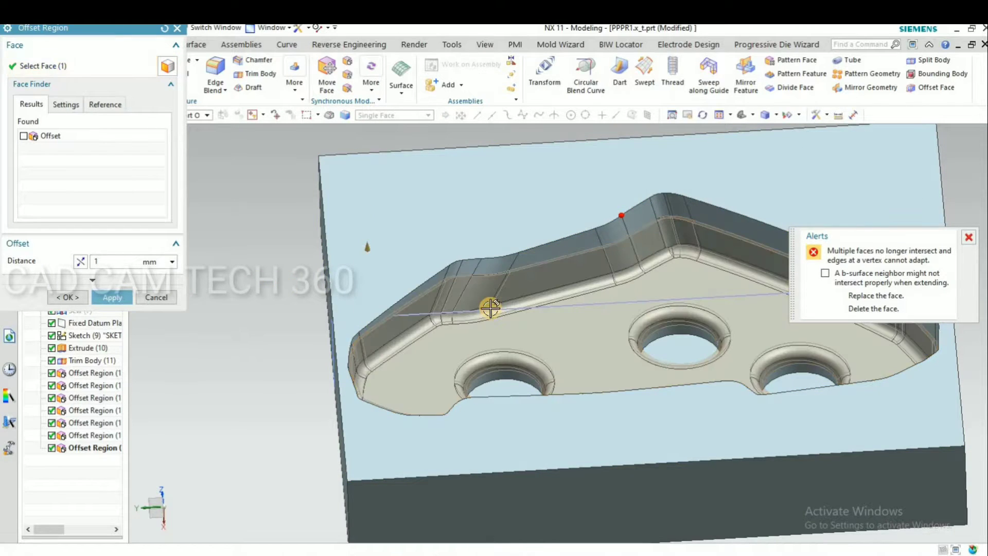
left_click(157, 298)
middle_click_drag(253, 347, 253, 211)
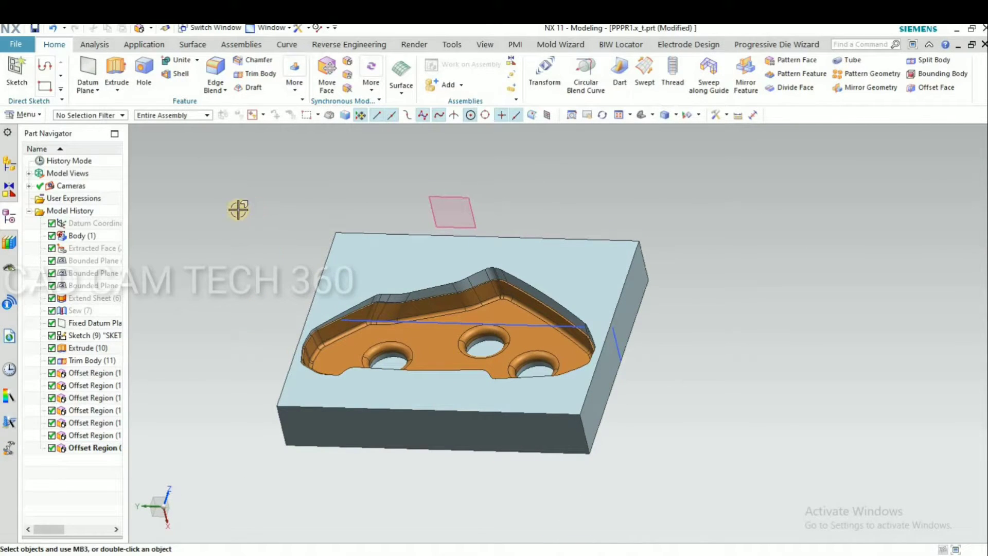
Try to extrude the block's top face edges 5 mm along XC as a solid, and close Extrude.
key("x")
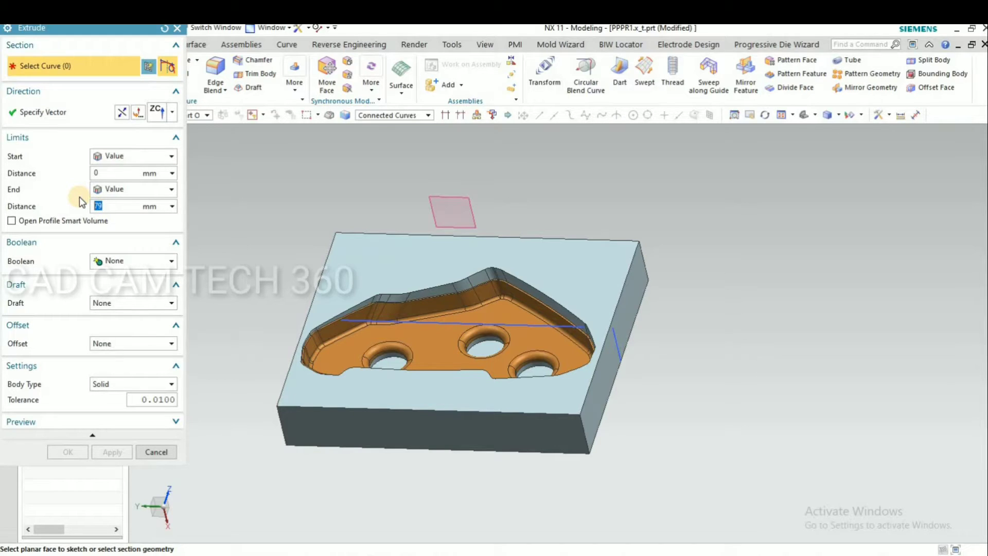
type("5")
left_click(394, 115)
left_click(384, 162)
left_click(356, 243)
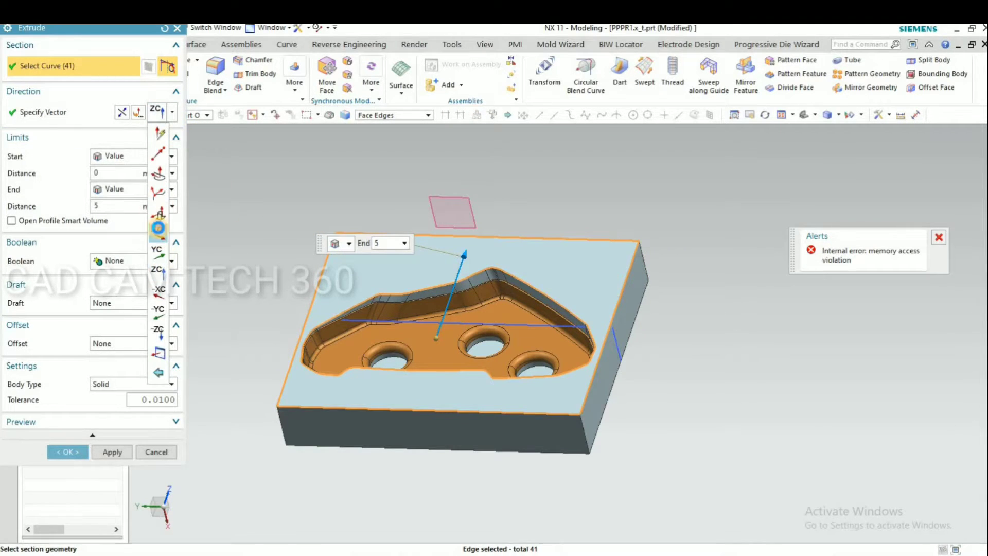
left_click(159, 228)
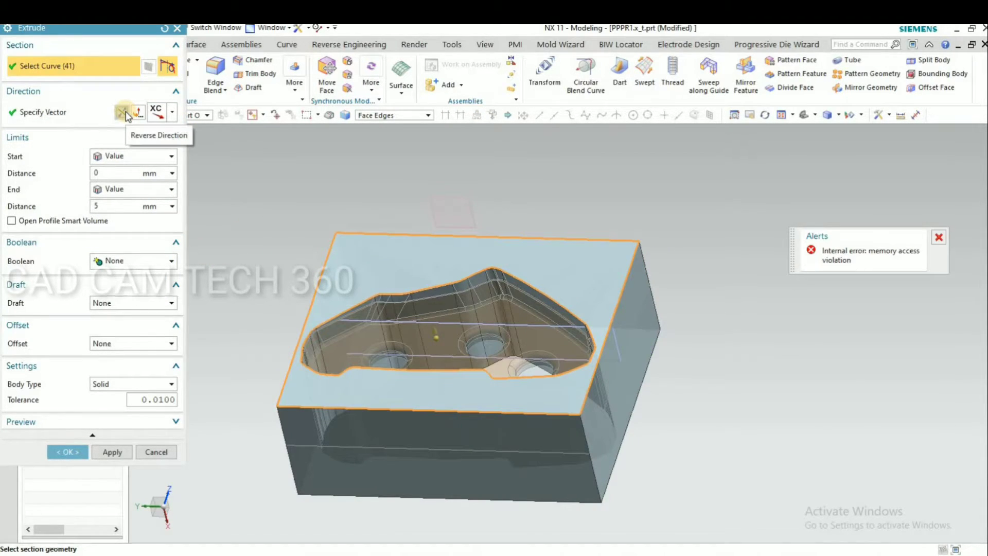
middle_click_drag(274, 315, 117, 327)
left_click(65, 453)
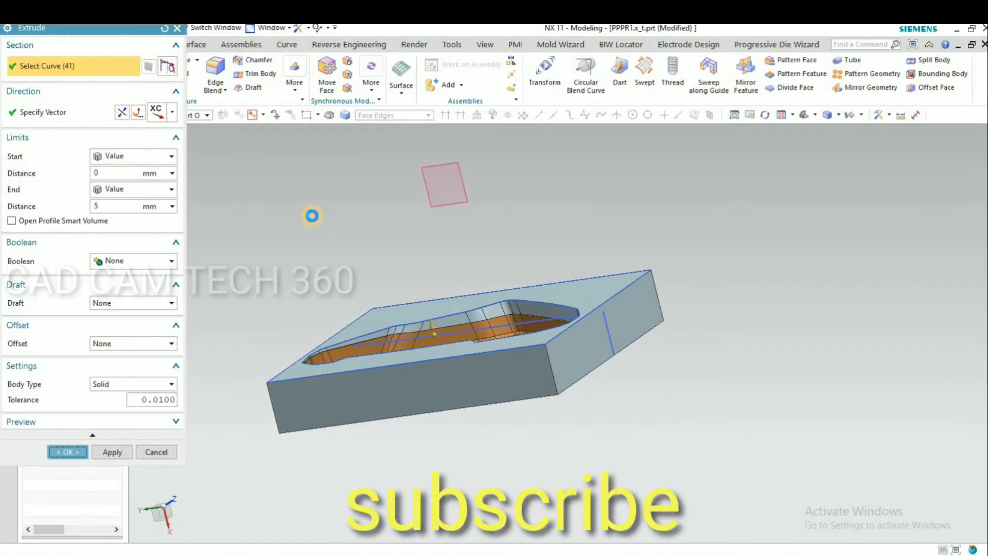
key("Return")
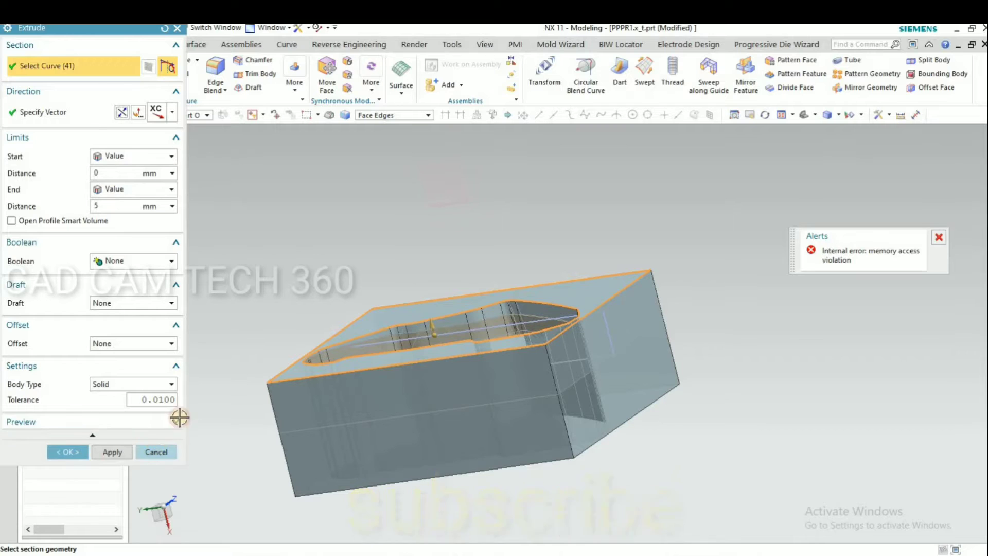
left_click(156, 452)
middle_click_drag(254, 326, 254, 326)
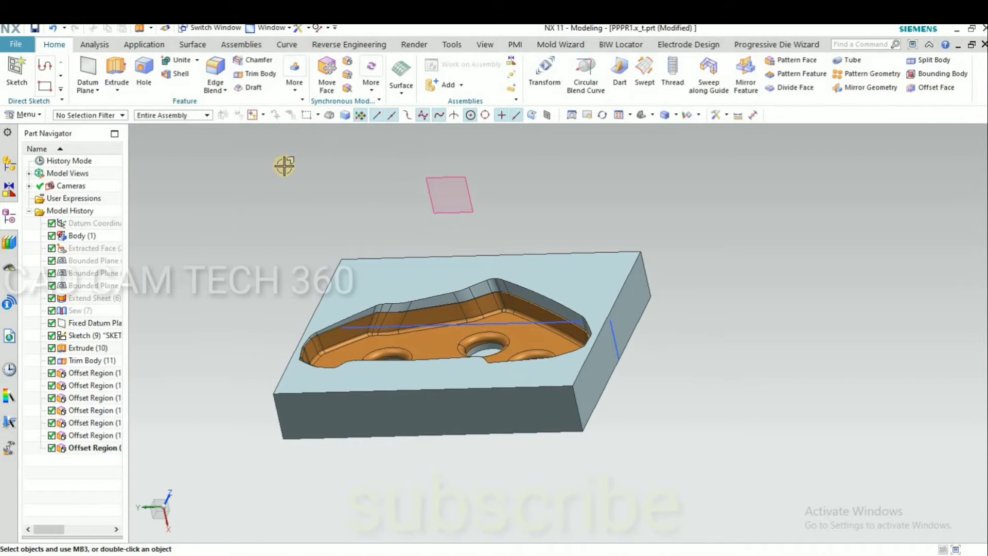
Try to extrude the block's top face edges 5 mm along -XC, and leave the Extrude command.
key("x")
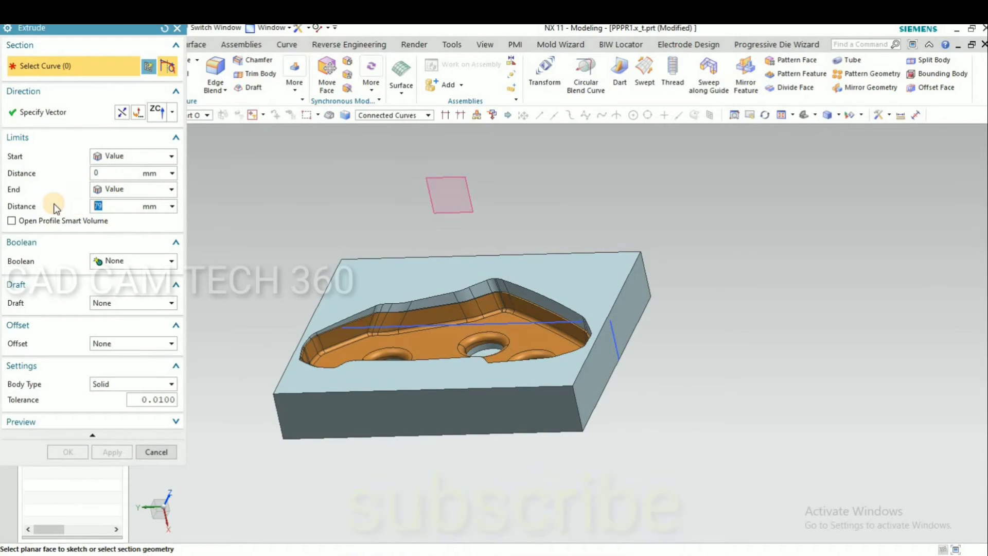
type("5")
left_click(381, 115)
left_click(379, 127)
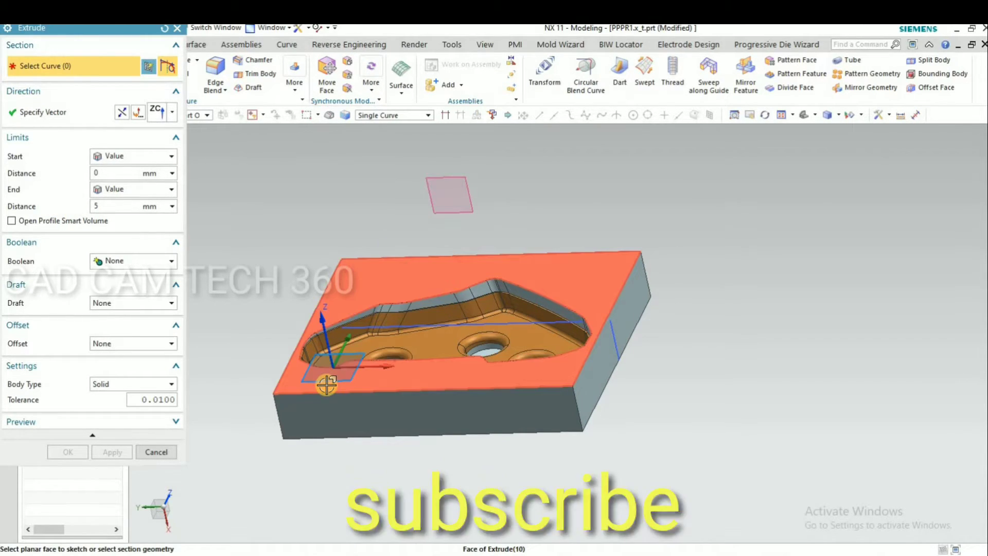
left_click(394, 115)
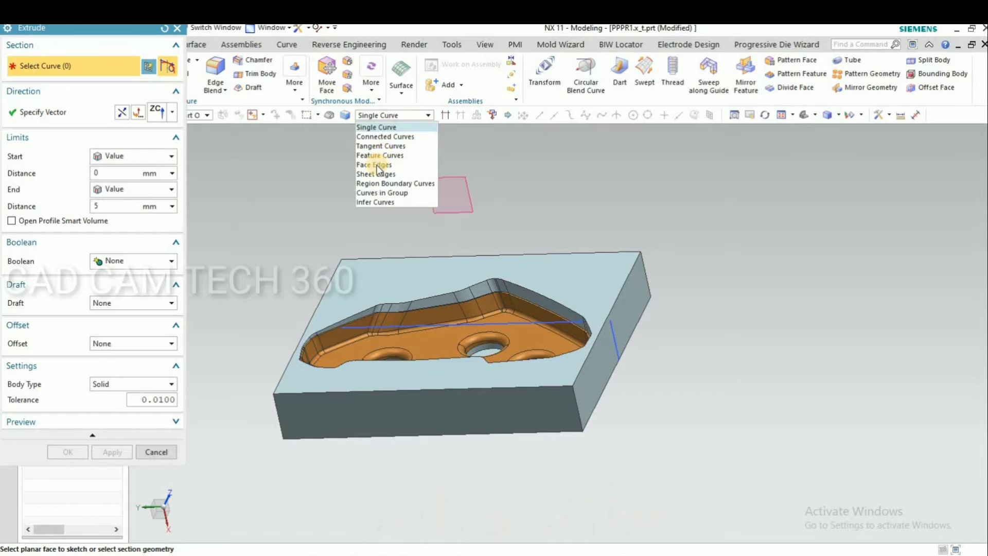
left_click(377, 165)
left_click(330, 257)
middle_click_drag(282, 298, 158, 134)
left_click(171, 111)
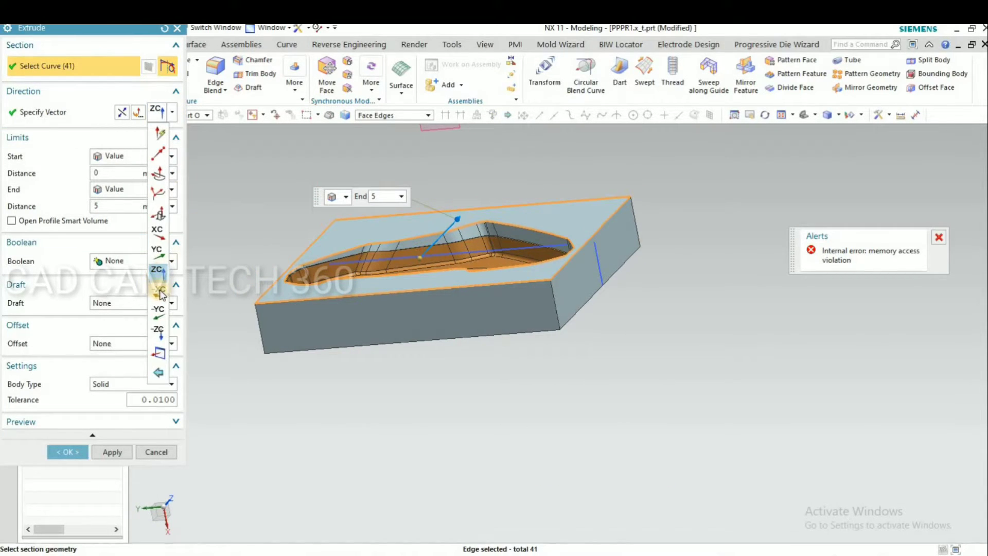
left_click(159, 230)
left_click(172, 111)
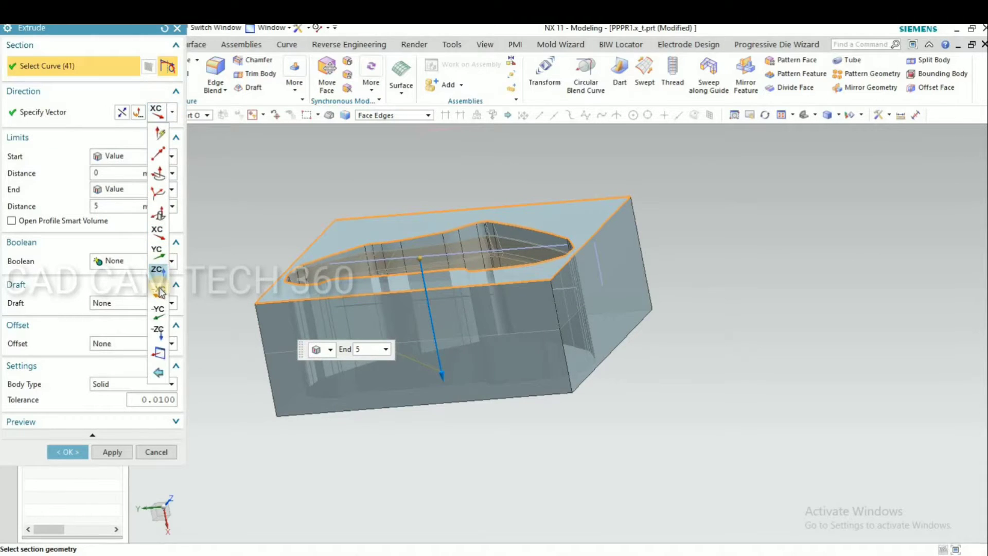
left_click(160, 292)
left_click(68, 449)
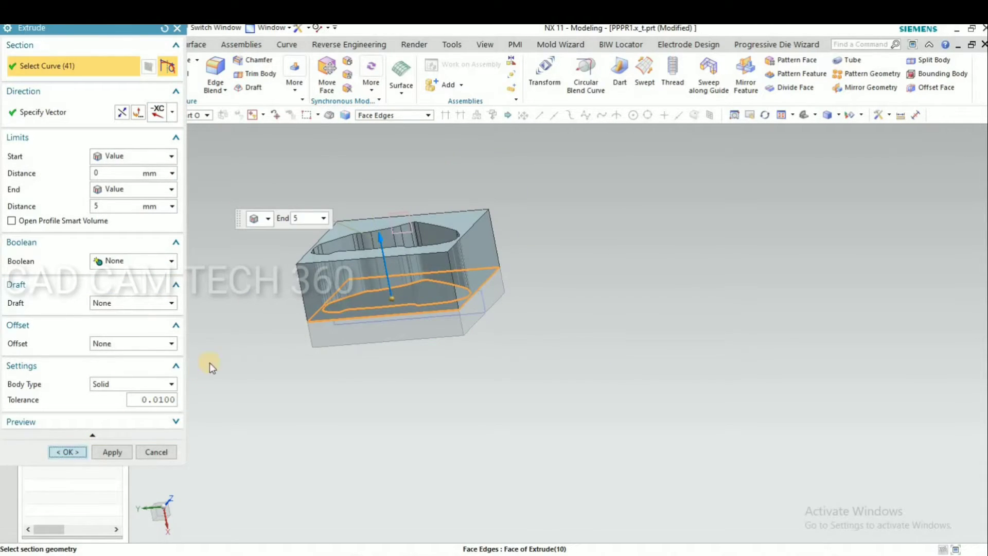
left_click(485, 308)
Hide the sketch and offset the narrow end face of the block with Offset Region.
middle_click_drag(289, 306, 346, 289)
scroll(354, 282, "up", 6)
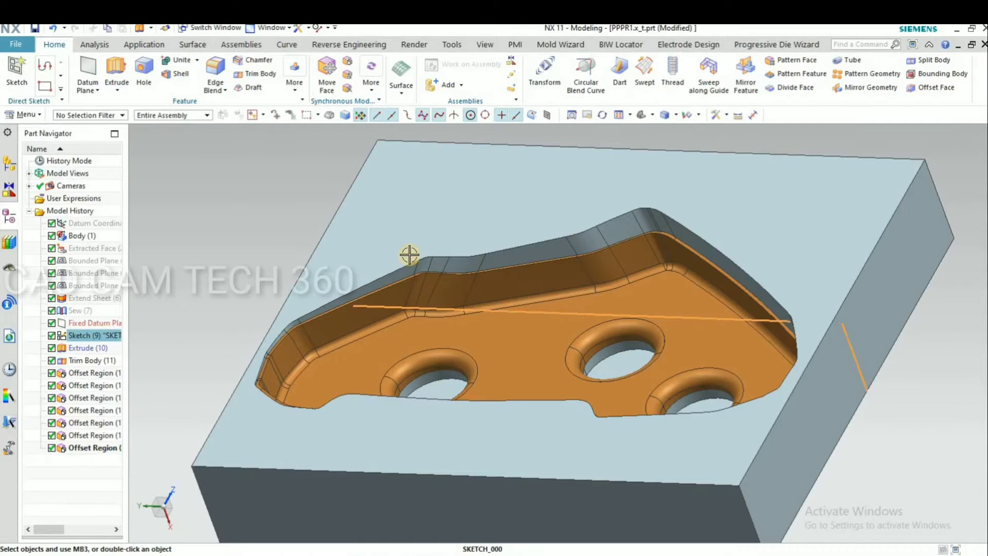
scroll(354, 260, "down", 5)
key("Escape")
mouse_move(353, 283)
middle_mouse_down()
mouse_move(295, 288)
mouse_move(282, 304)
mouse_move(279, 353)
mouse_move(311, 277)
mouse_move(337, 281)
middle_mouse_up()
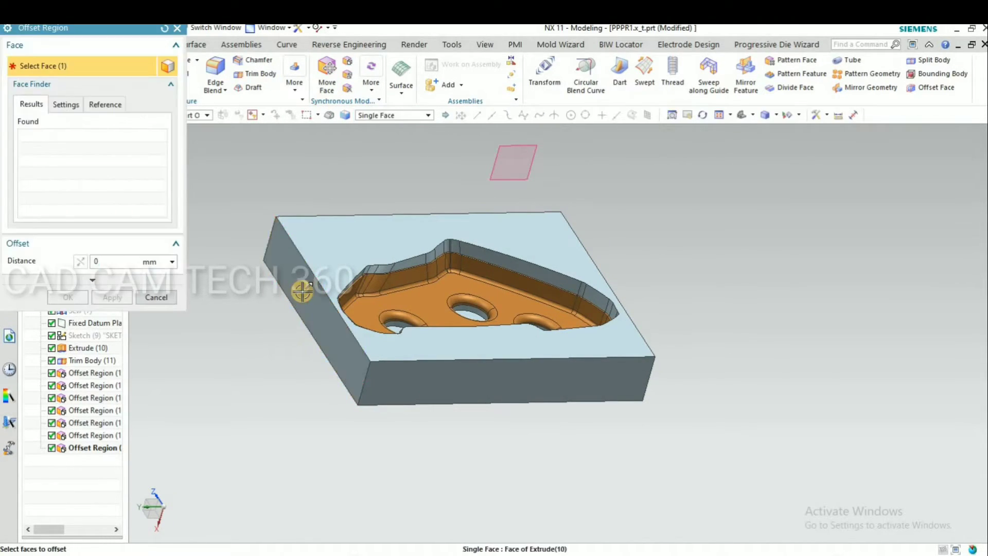
left_click(292, 280)
middle_click(253, 313)
middle_click_drag(253, 313, 362, 326)
Hide the part body to expose the trimmed cavity in the block.
left_click(362, 326)
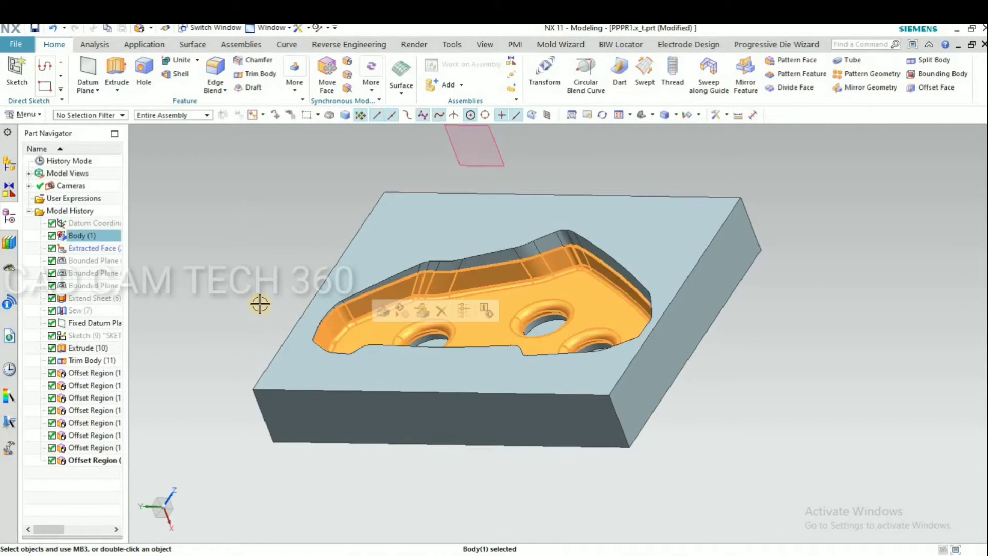
left_click(303, 248)
middle_click_drag(303, 248, 386, 265)
scroll(459, 245, "up", 5)
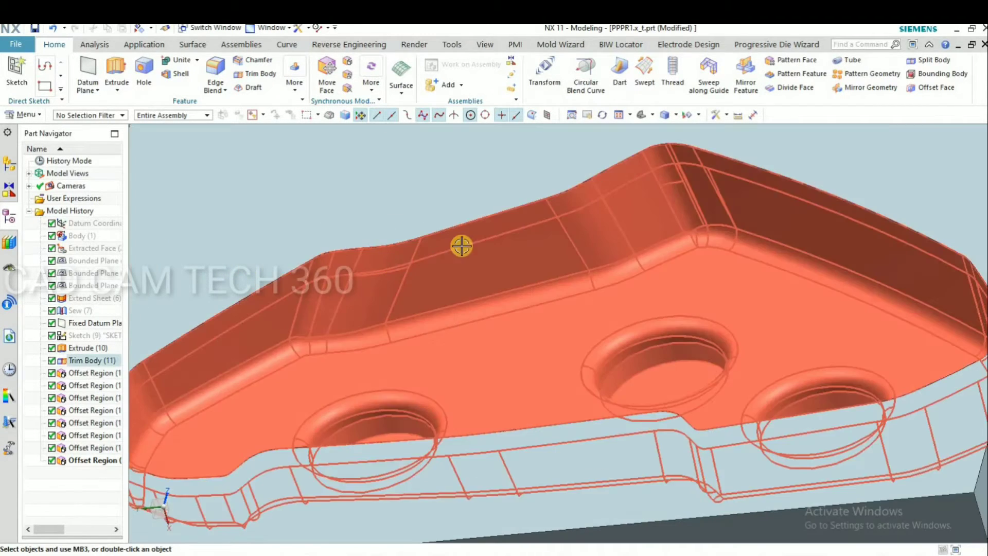
scroll(459, 245, "down", 5)
Try to offset the block's top face by 0.5 mm with Offset Region, and close the command.
left_click(345, 73)
left_click(154, 205)
left_click(348, 60)
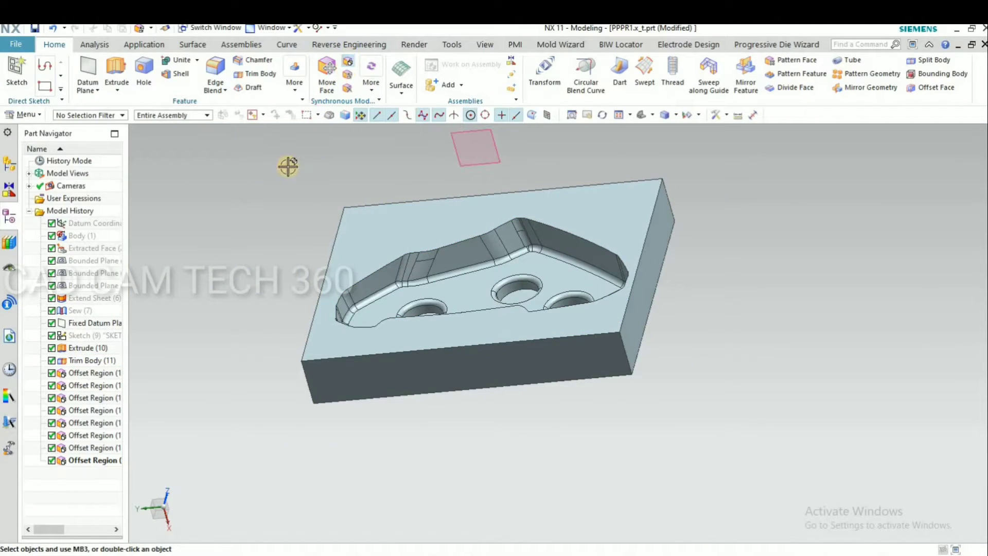
left_click(360, 234)
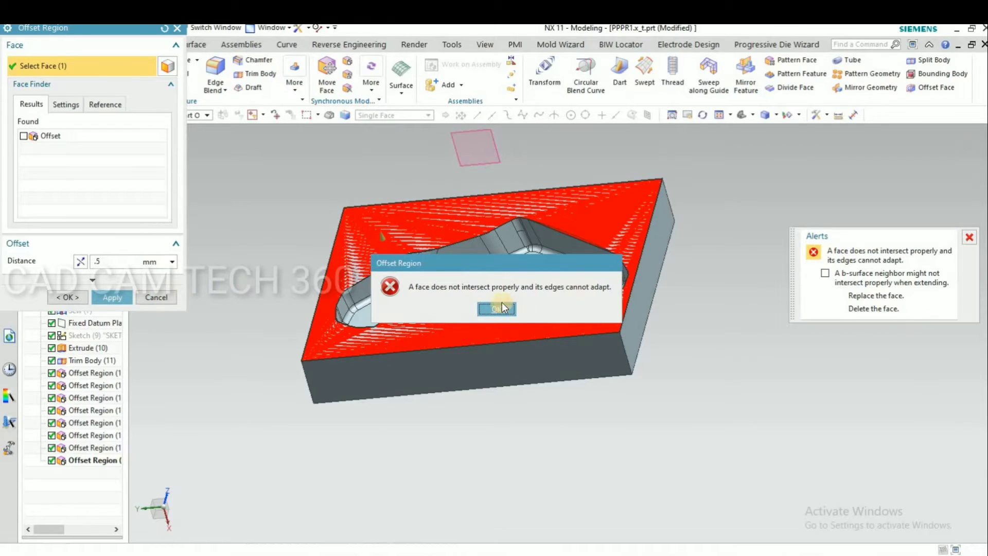
left_click(495, 309)
left_click(156, 297)
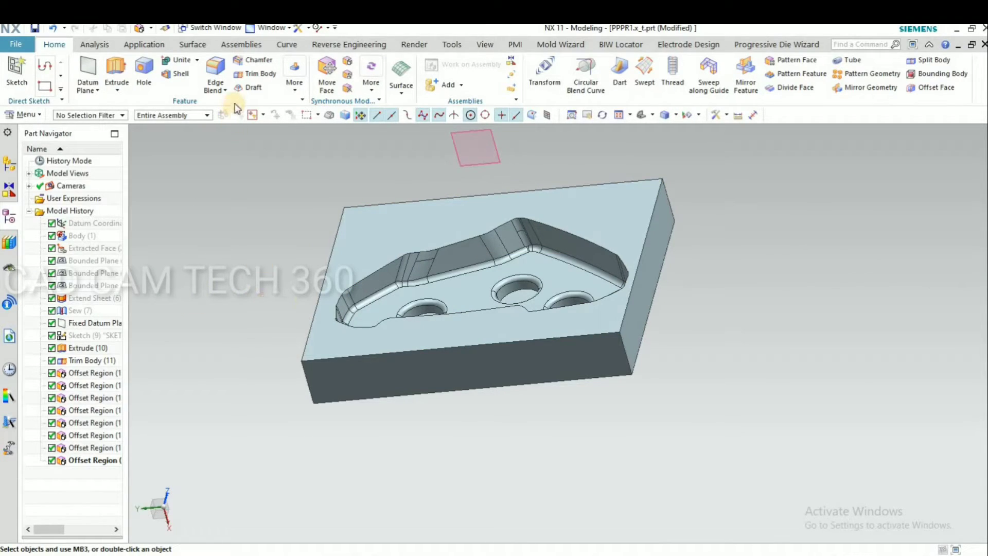
Select the cavity's upper rim edges along the back wall and around its peak for a 3 mm edge blend.
left_click(215, 75)
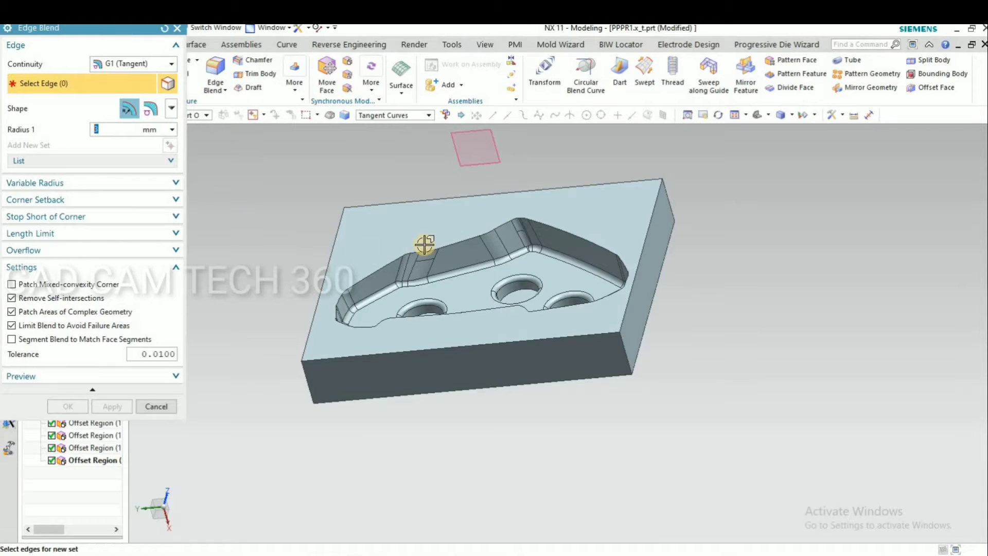
scroll(454, 245, "up", 3)
left_click(455, 236)
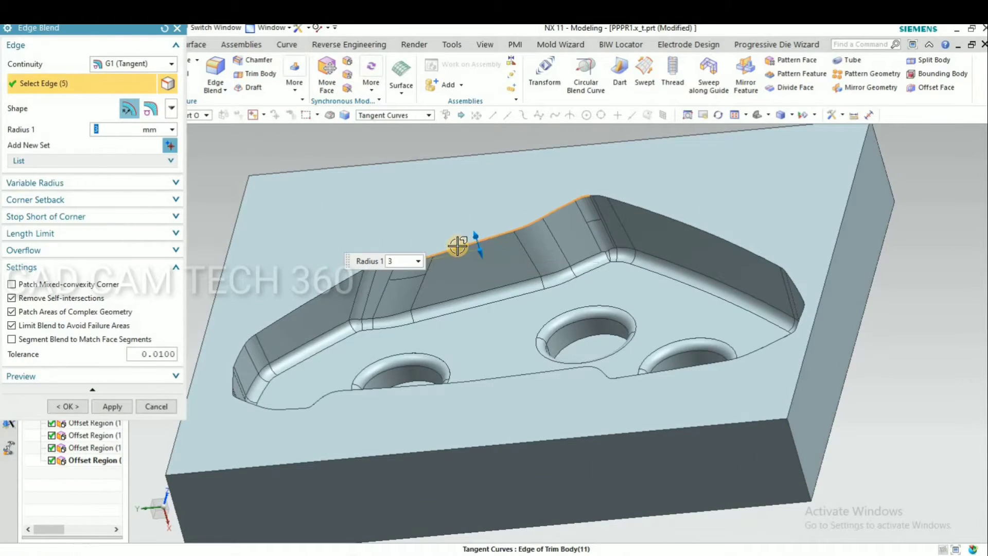
scroll(647, 183, "up", 2)
scroll(514, 210, "up", 2)
scroll(515, 210, "up", 2)
left_click(614, 225)
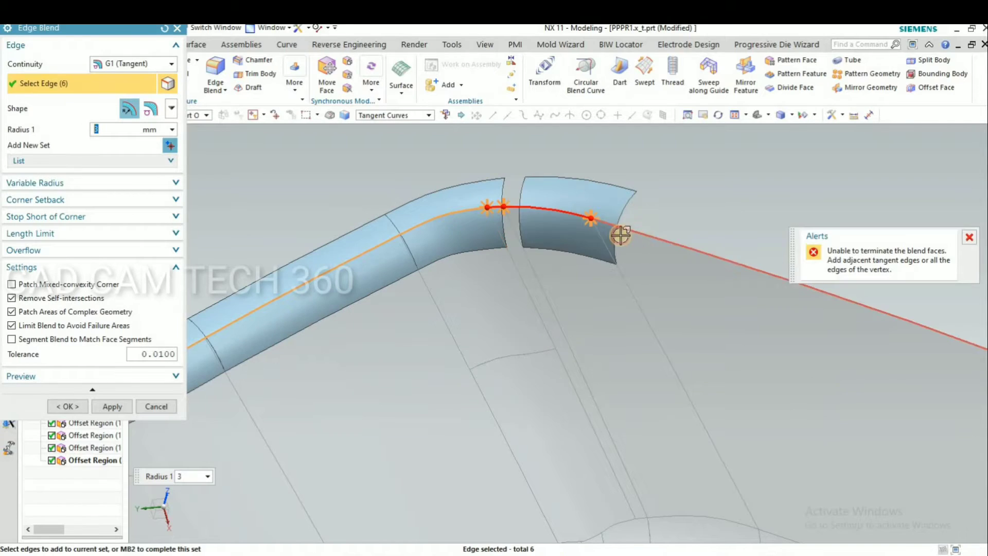
scroll(585, 258, "up", 4)
left_click(585, 258)
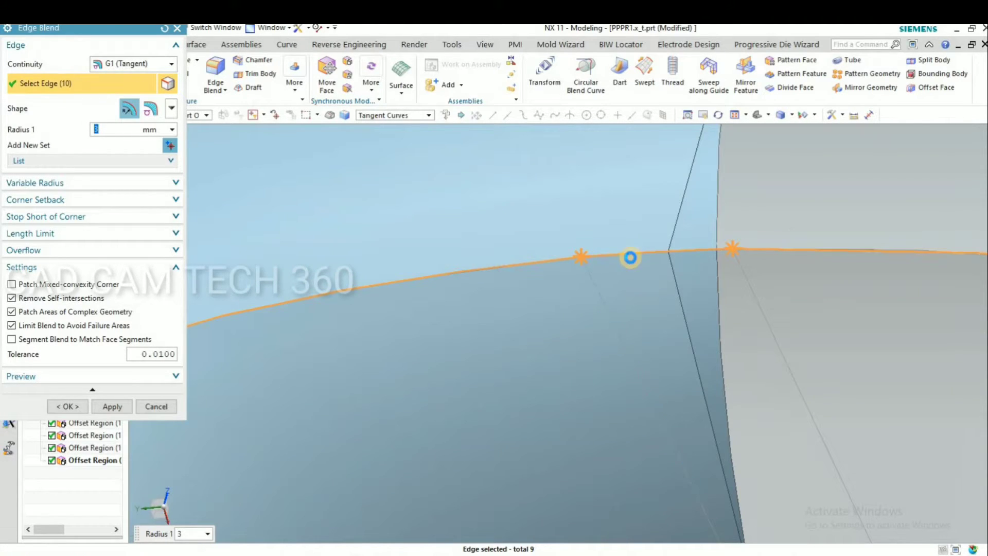
Add the remaining rim edges, including those at the cavity's narrow end, and apply the 3 mm edge blend.
scroll(568, 209, "down", 5)
scroll(568, 209, "down", 8)
scroll(421, 263, "up", 8)
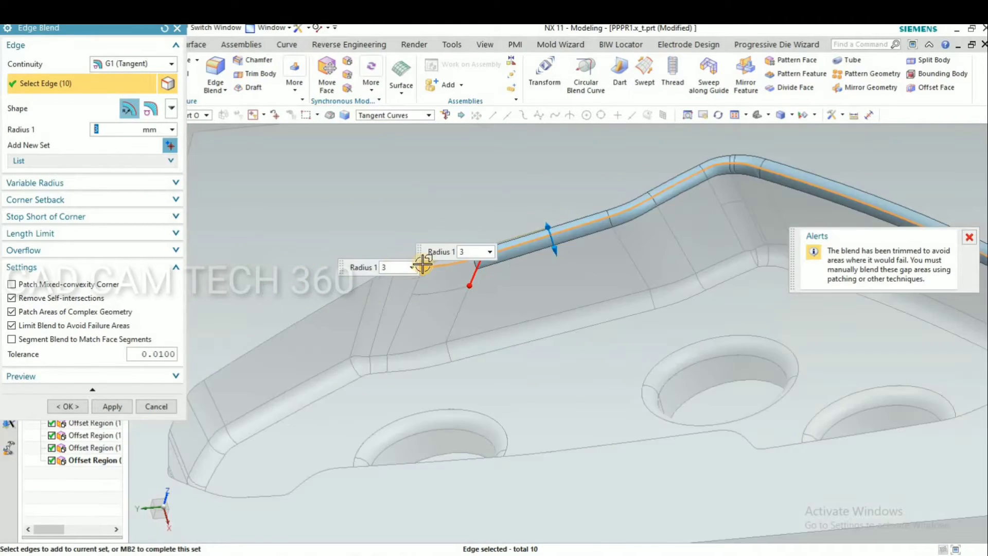
left_click(330, 281)
scroll(494, 190, "down", 6)
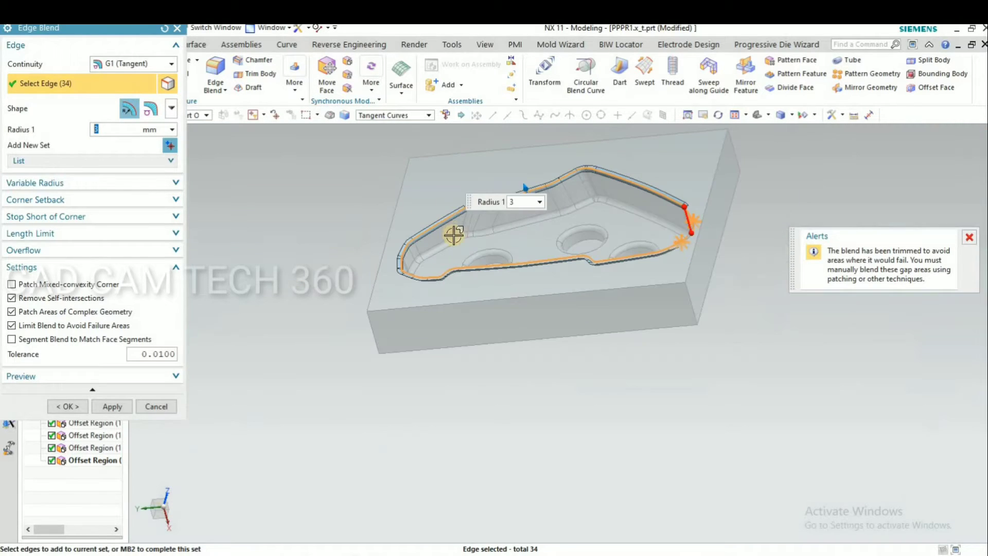
middle_click_drag(657, 249, 455, 258)
scroll(454, 258, "down", 3)
scroll(714, 251, "up", 4)
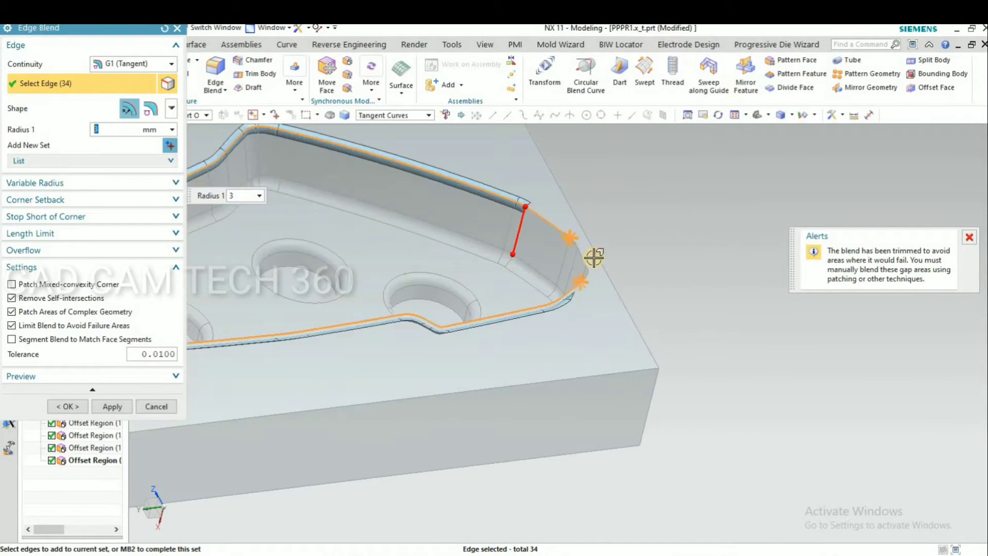
scroll(592, 258, "up", 5)
left_click(579, 260)
scroll(601, 276, "down", 6)
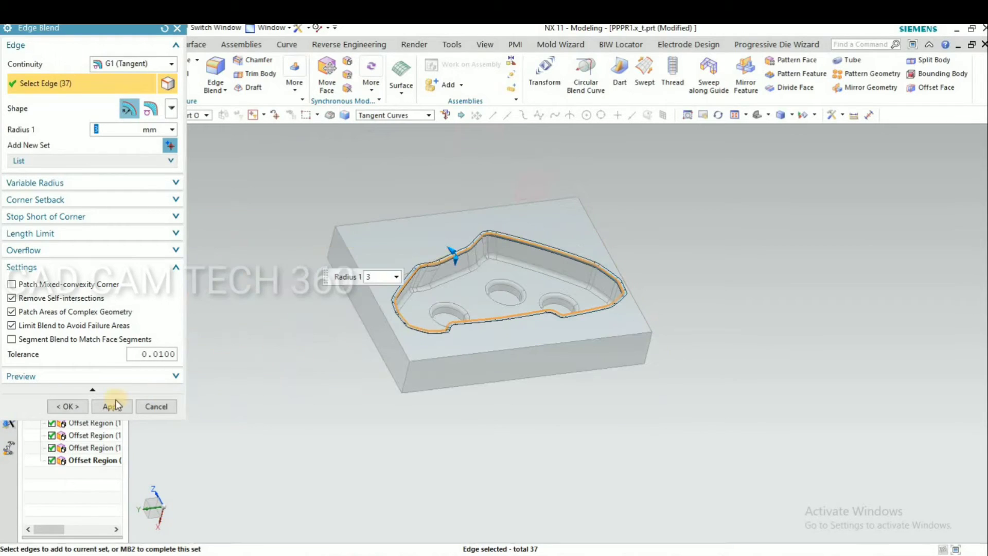
Show the hidden part body again inside the blended cavity.
middle_click_drag(315, 386, 512, 271)
scroll(512, 272, "up", 4)
scroll(418, 319, "down", 2)
middle_click_drag(417, 327, 409, 272)
key("ctrl+shift+k")
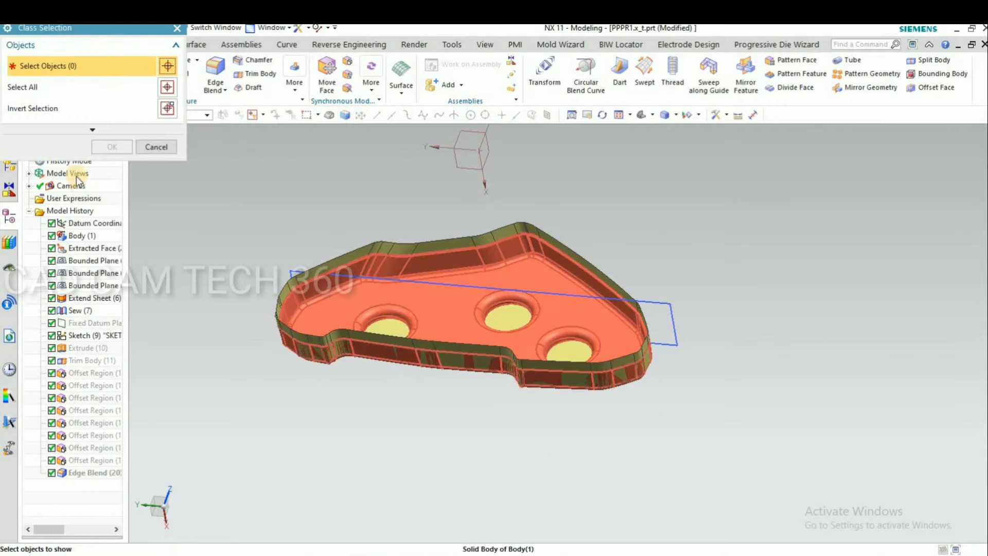
left_click(123, 144)
middle_click_drag(194, 295, 208, 278)
Offset the opposite narrow end face of the block outward with Offset Region.
left_click(349, 77)
left_click(150, 205)
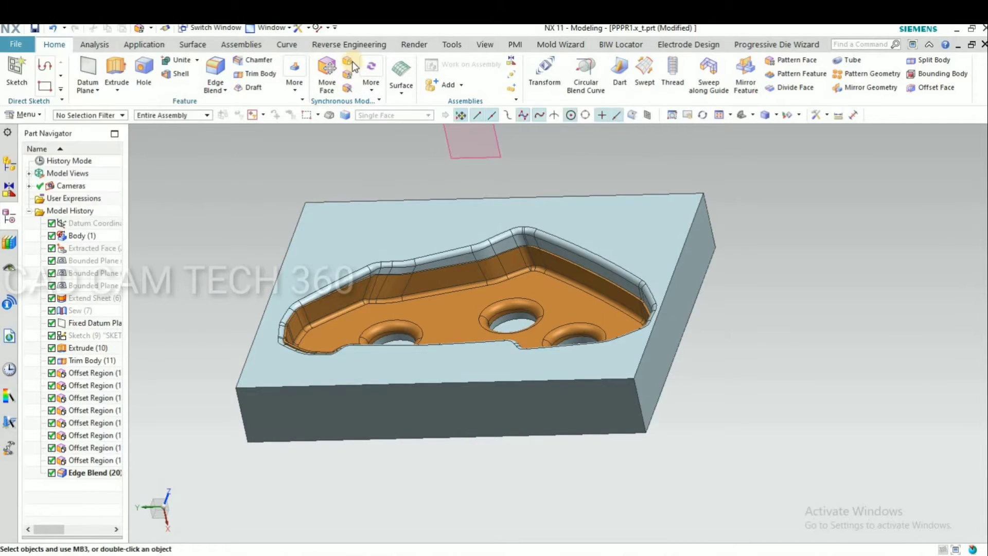
left_click(348, 61)
left_click(686, 314)
left_click_drag(686, 314, 692, 315)
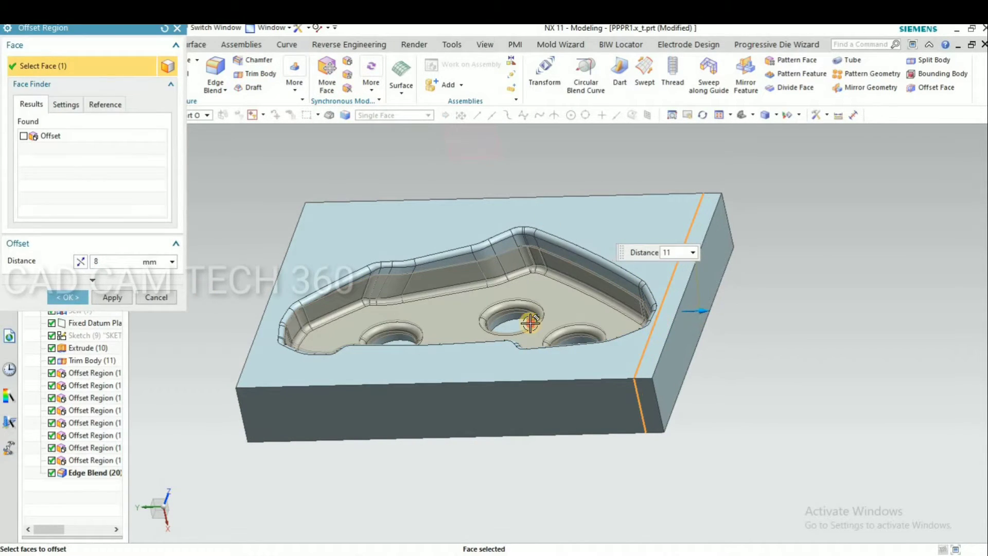
left_click(66, 298)
Examine how the part body sits in the blended cavity from several angles and zoom levels.
middle_click_drag(386, 297, 393, 234)
scroll(458, 249, "up", 3)
scroll(432, 294, "down", 3)
middle_click_drag(433, 293, 430, 336)
scroll(431, 335, "up", 4)
left_click(324, 361)
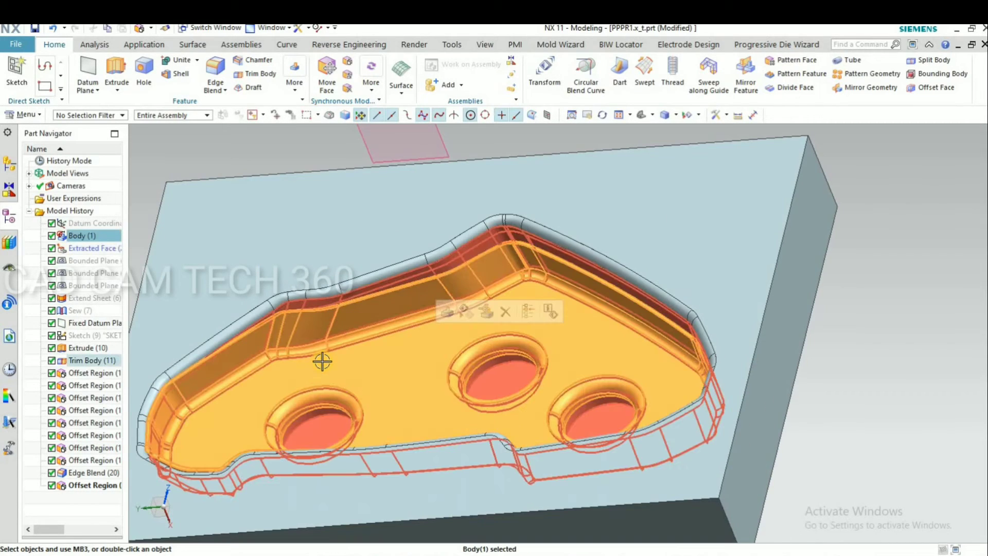
key("Escape")
scroll(349, 327, "down", 3)
middle_click_drag(369, 338, 358, 335)
Show the hidden sewn sheet body together with the part and the block.
key("ctrl+shift+k")
left_click(364, 279)
left_click(80, 236)
middle_click(183, 208)
Measure the part's wall thickness between the two corner points across its rim with Simple Distance, and close the measurement.
scroll(456, 247, "up", 4)
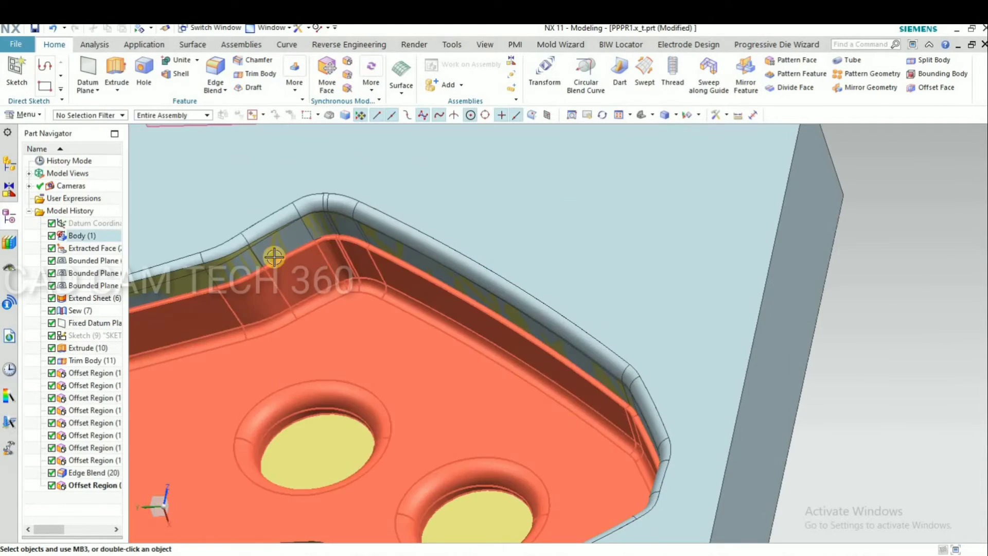
scroll(273, 259, "up", 4)
scroll(290, 277, "up", 3)
left_click(27, 84)
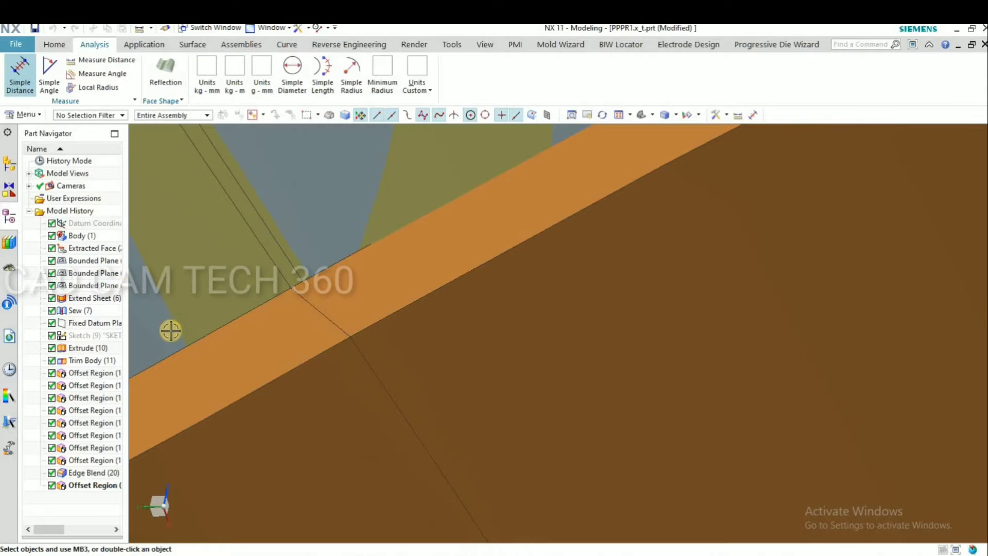
left_click(294, 292)
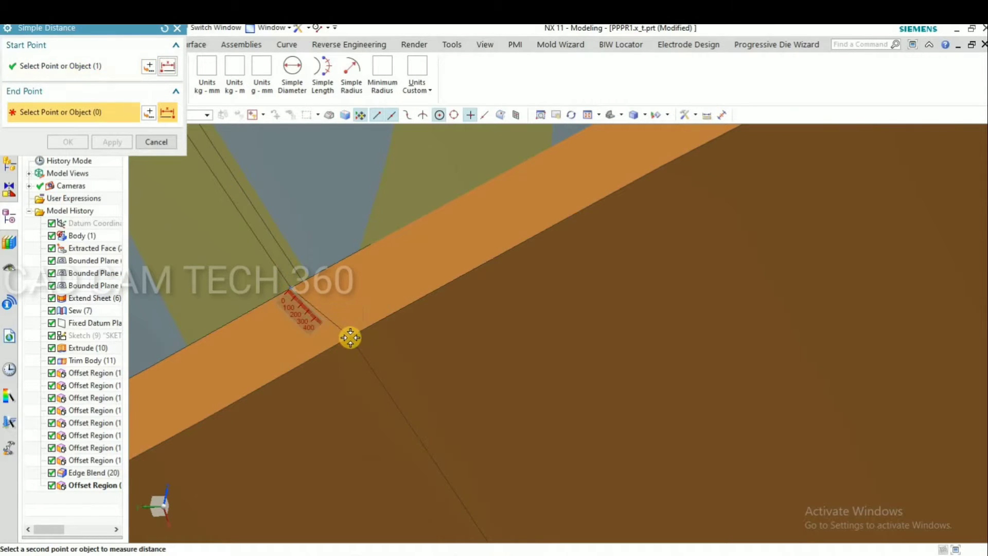
left_click(342, 339)
left_click(156, 143)
scroll(406, 309, "down", 12)
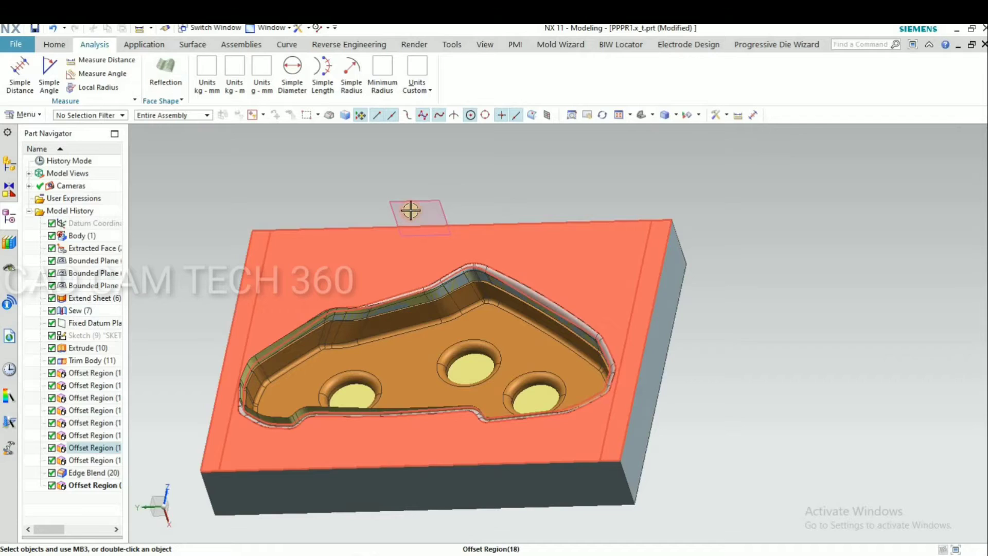
Hide the die block and the fixed datum plane so only the part and sheet body stay displayed.
left_click(394, 227)
left_click(393, 227)
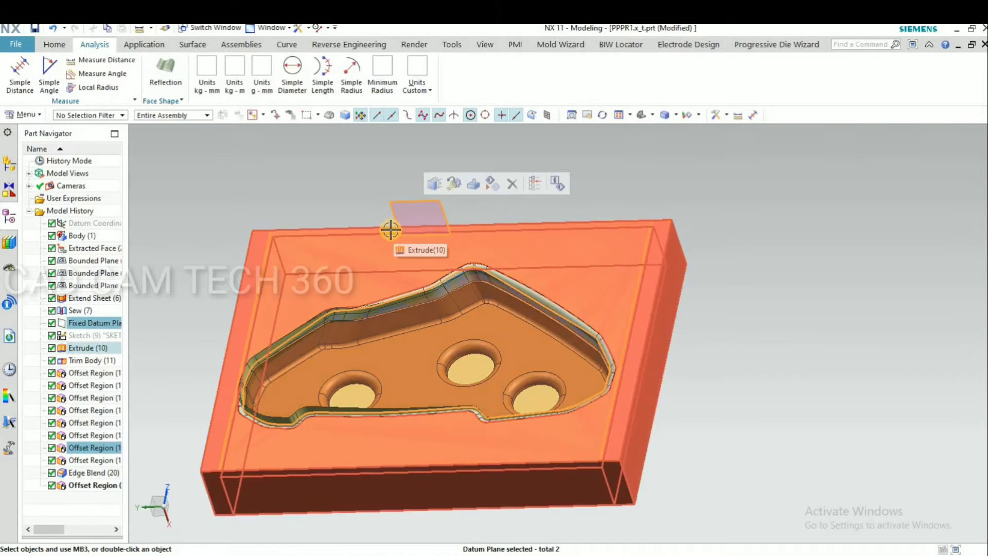
key("ctrl+b")
scroll(390, 305, "up", 3)
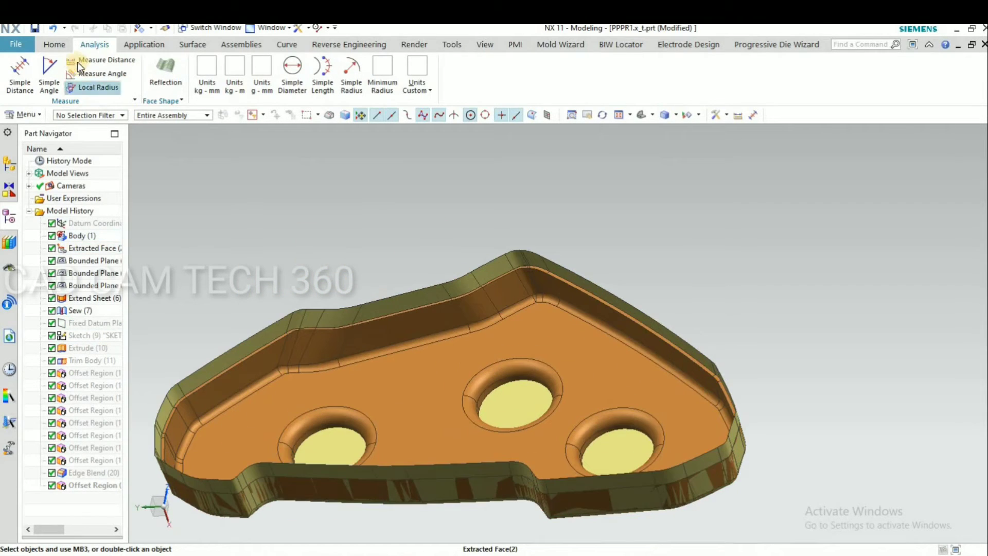
Create an Offset Surface 1.2 mm inward from all body faces of the sewn sheet.
left_click(193, 45)
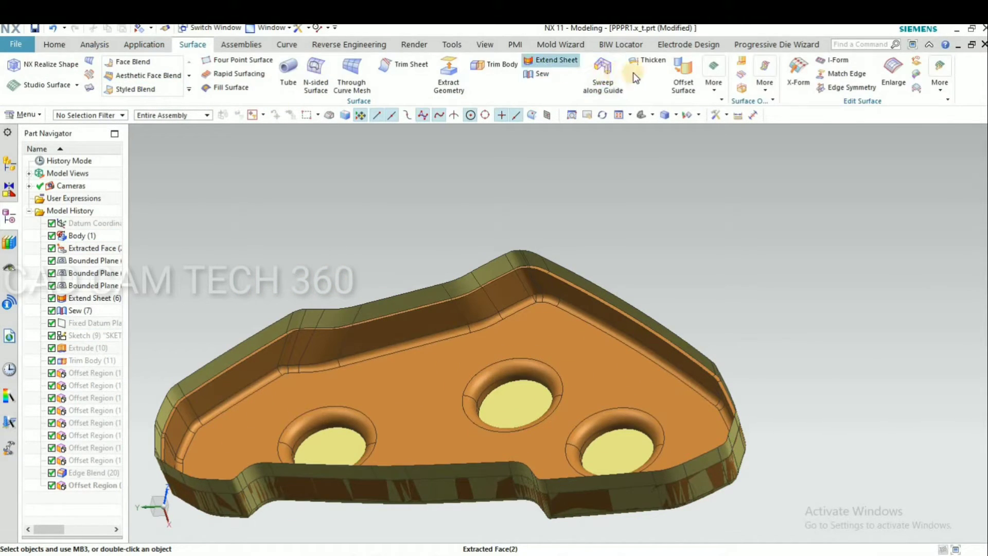
left_click(683, 75)
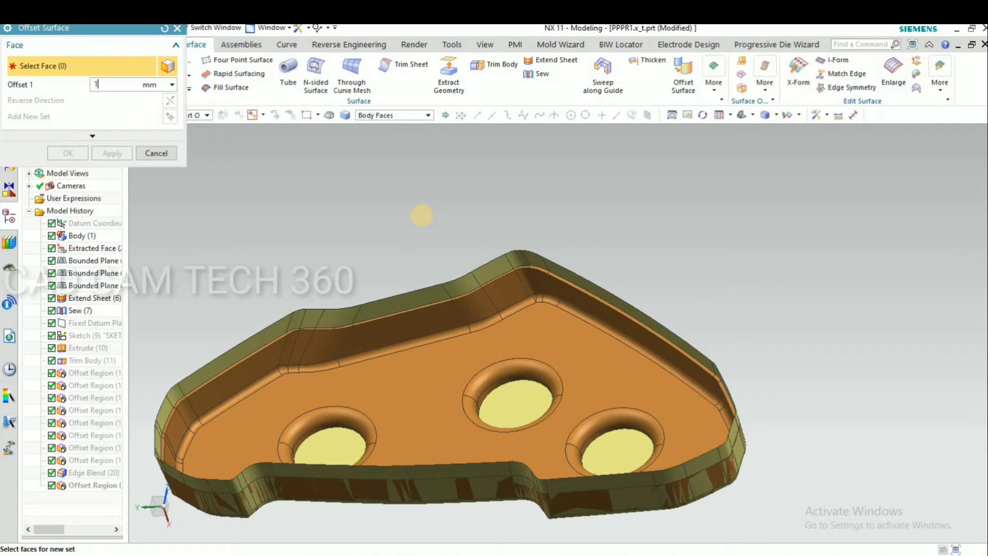
left_click(393, 304)
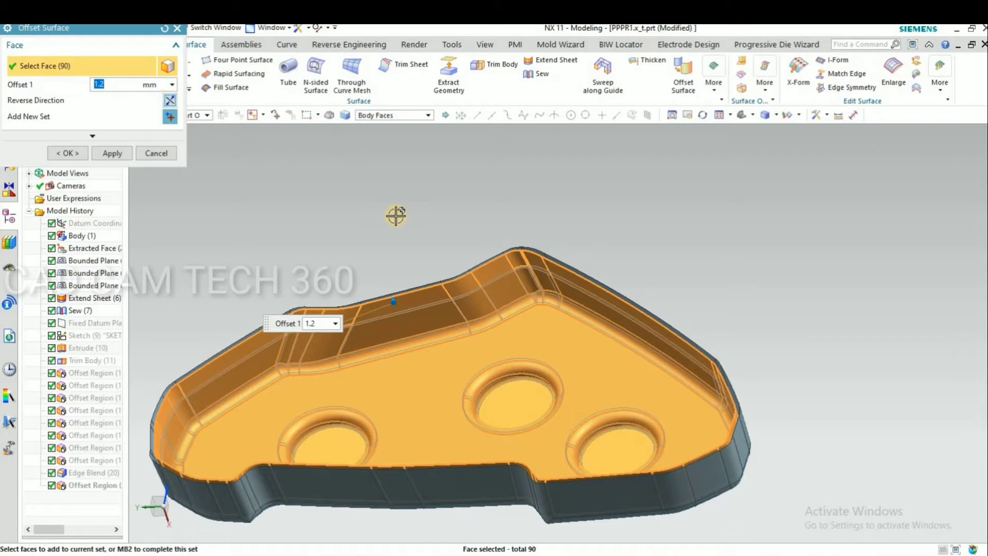
scroll(278, 415, "up", 3)
scroll(434, 366, "down", 3)
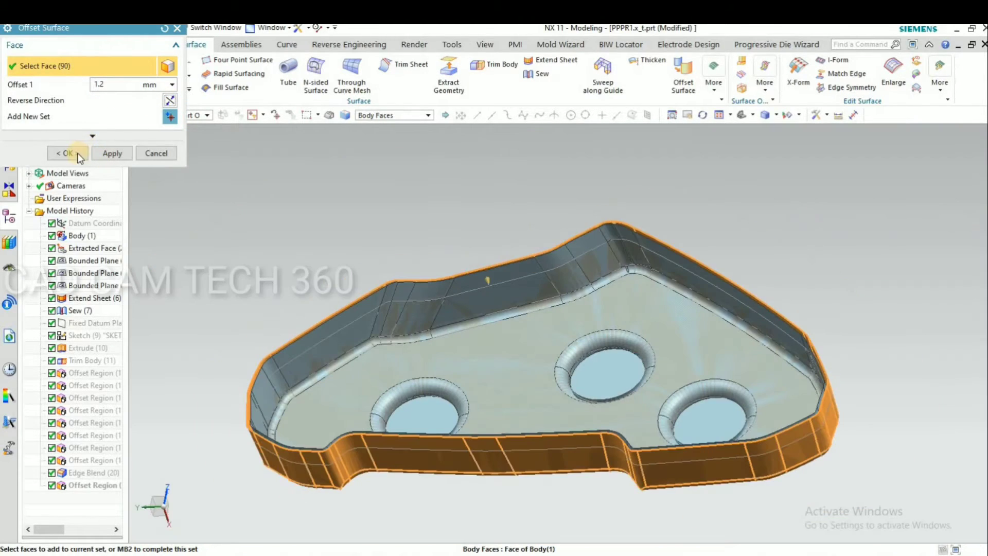
Hide the original sewn sheet and bring back the hidden rectangular sketch of the block.
scroll(385, 290, "up", 5)
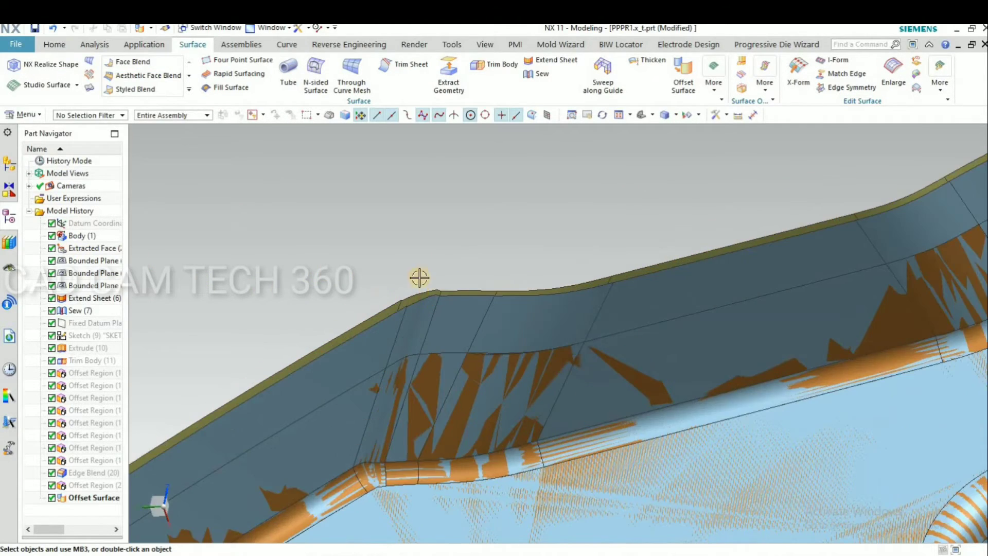
left_click(316, 250)
key("Escape")
scroll(420, 239, "down", 6)
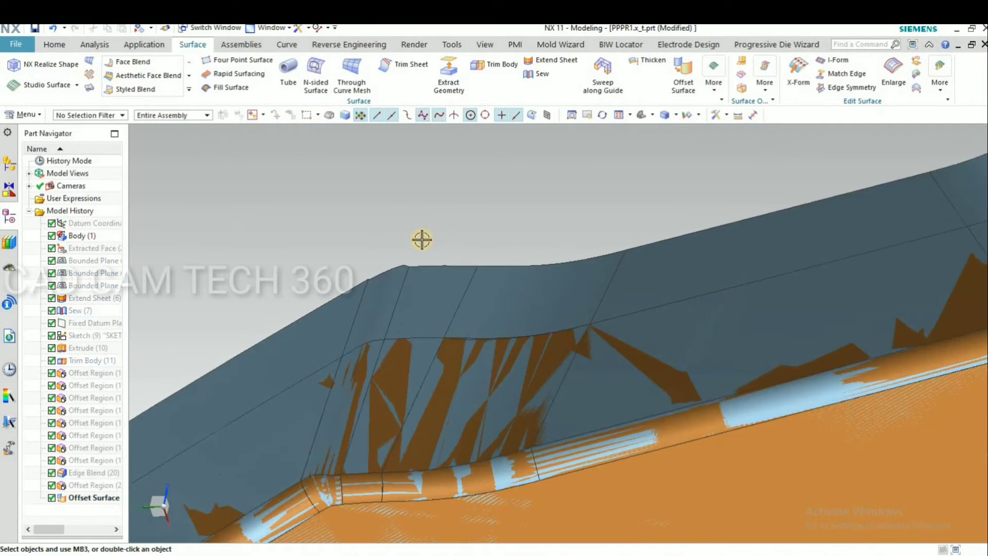
middle_click_drag(443, 419, 440, 420)
key("ctrl+shift+k")
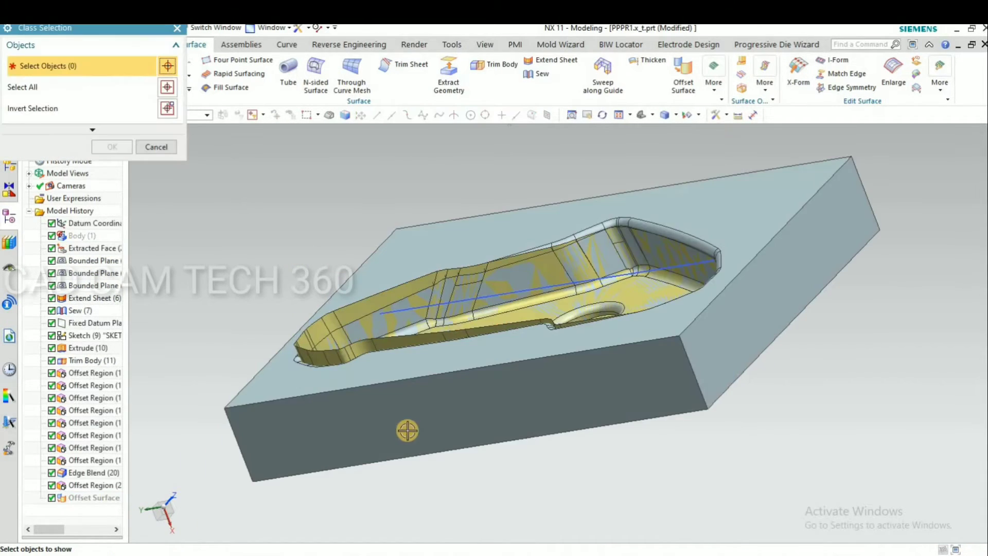
left_click(94, 335)
left_click(121, 151)
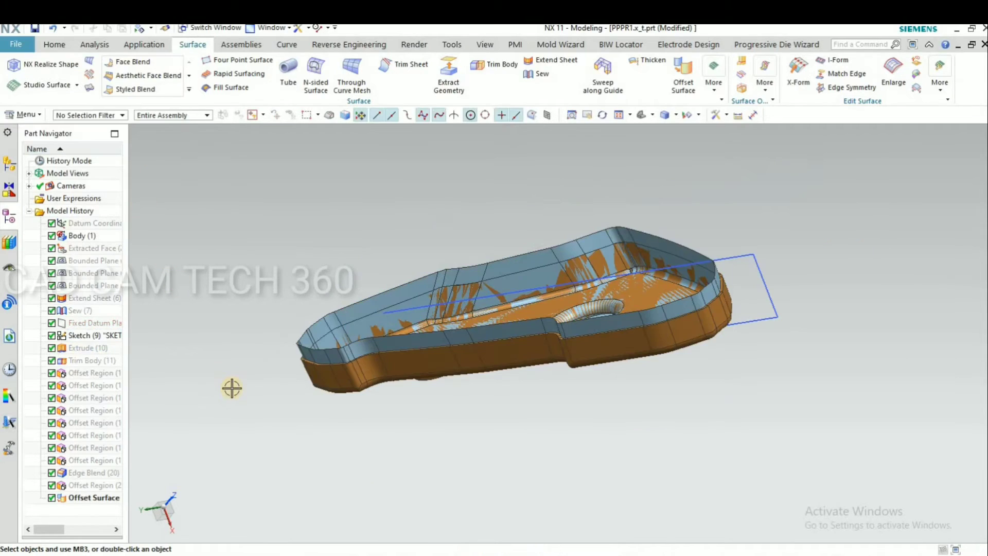
Extrude the rectangular sketch along ZC from -90 to 79 mm as a new solid block.
key("x")
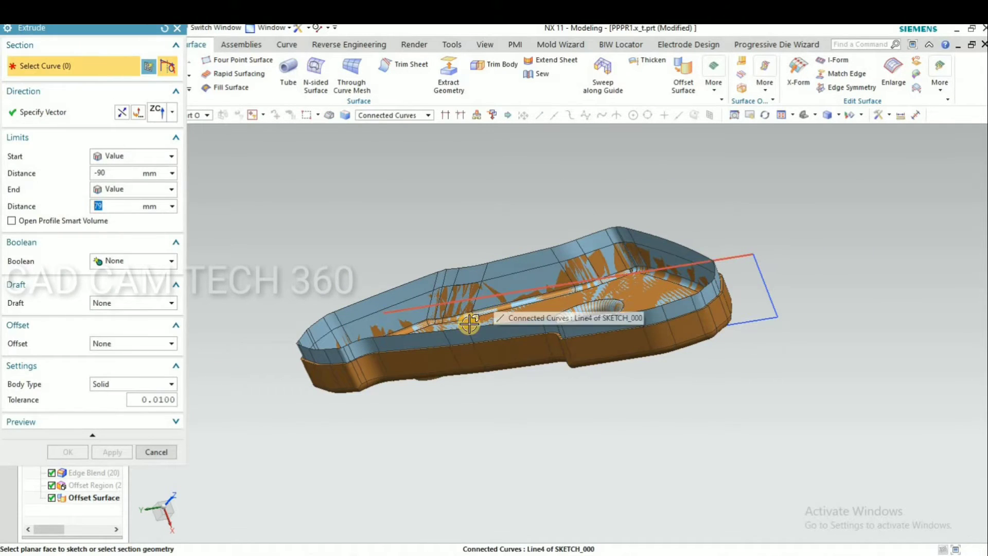
left_click(470, 323)
middle_click(274, 279)
mouse_move(275, 280)
middle_mouse_down()
mouse_move(287, 286)
mouse_move(270, 263)
middle_mouse_up()
Trim the new solid block with the offset surface, keeping the portion inside the part.
left_click(481, 67)
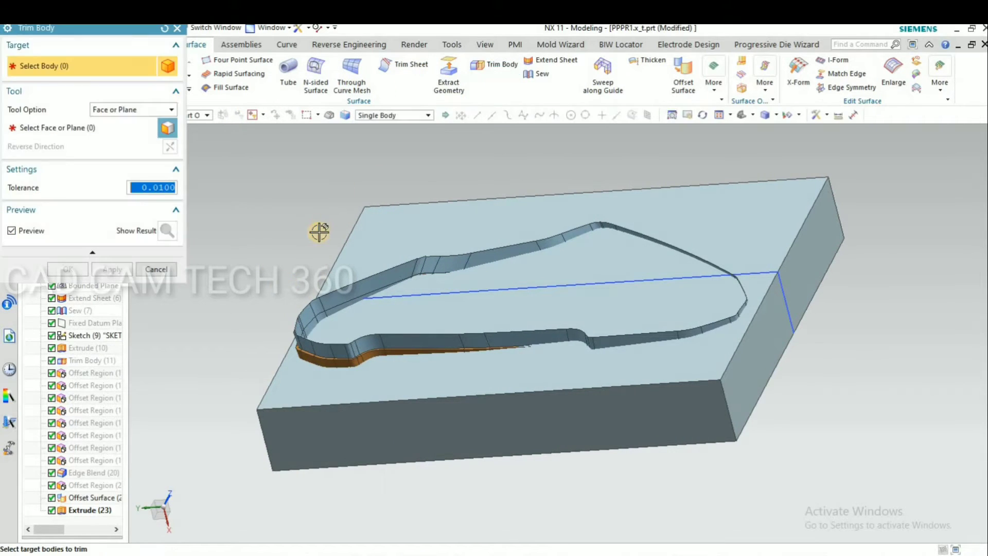
middle_click(338, 292)
left_click(337, 295)
middle_click(335, 246)
left_click(408, 223)
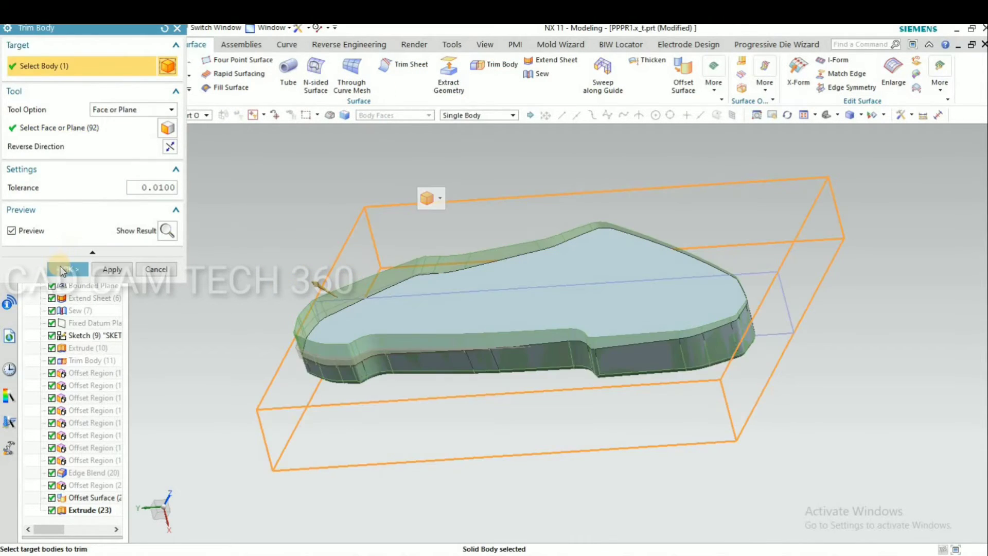
left_click(62, 270)
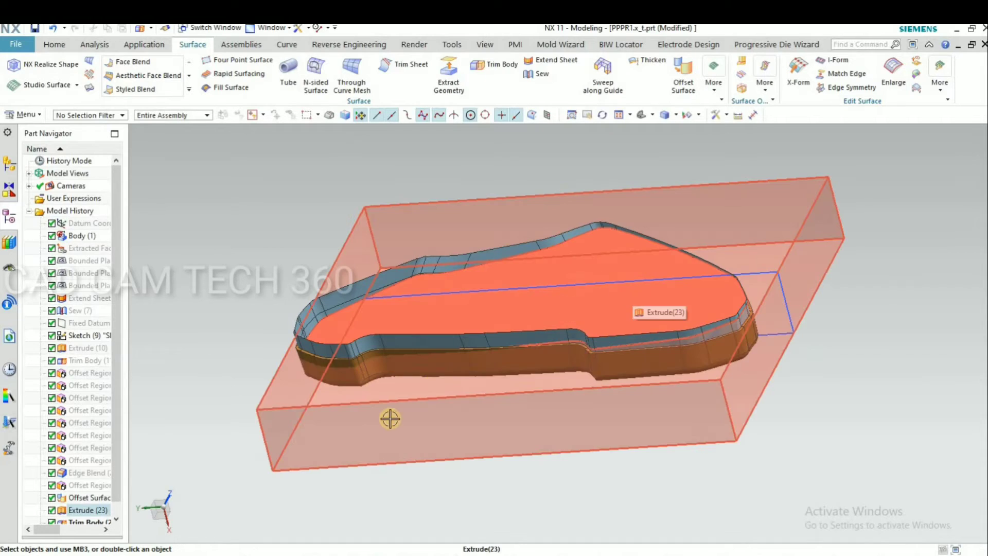
Hide the offset surface used as the trimming tool.
key("ctrl+b")
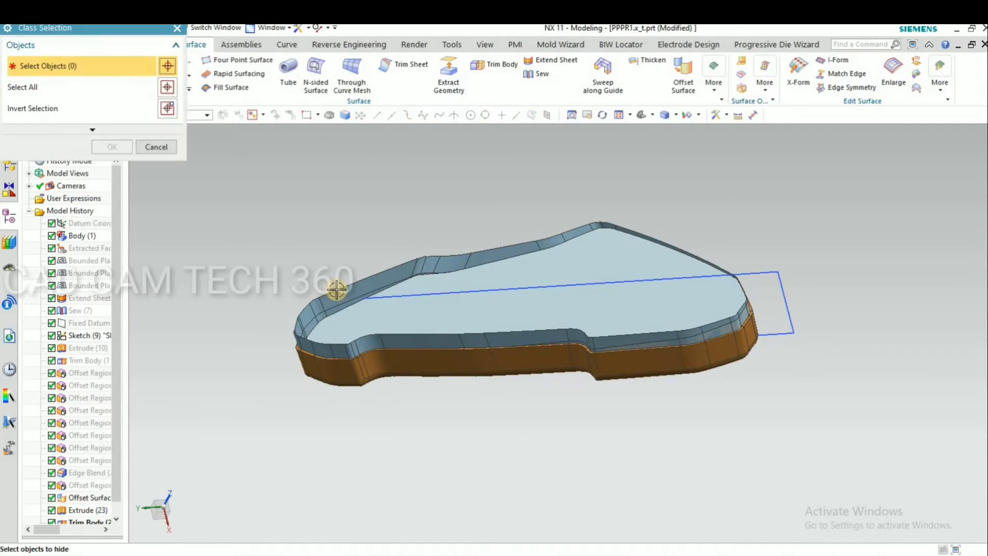
left_click(335, 286)
middle_click(140, 202)
middle_click_drag(451, 448, 464, 432)
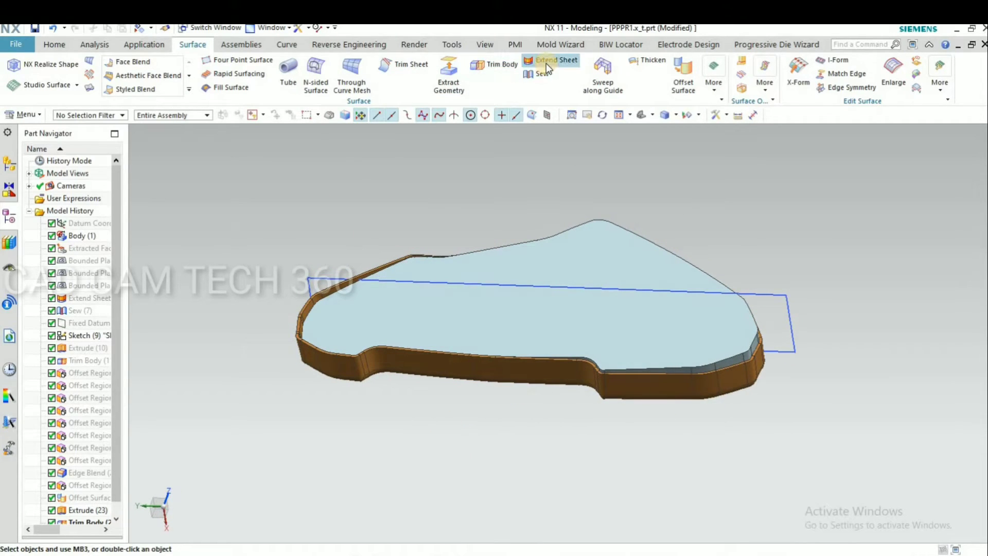
Try to offset the large flat face of the trimmed solid by 1 mm with Offset Region.
left_click(61, 43)
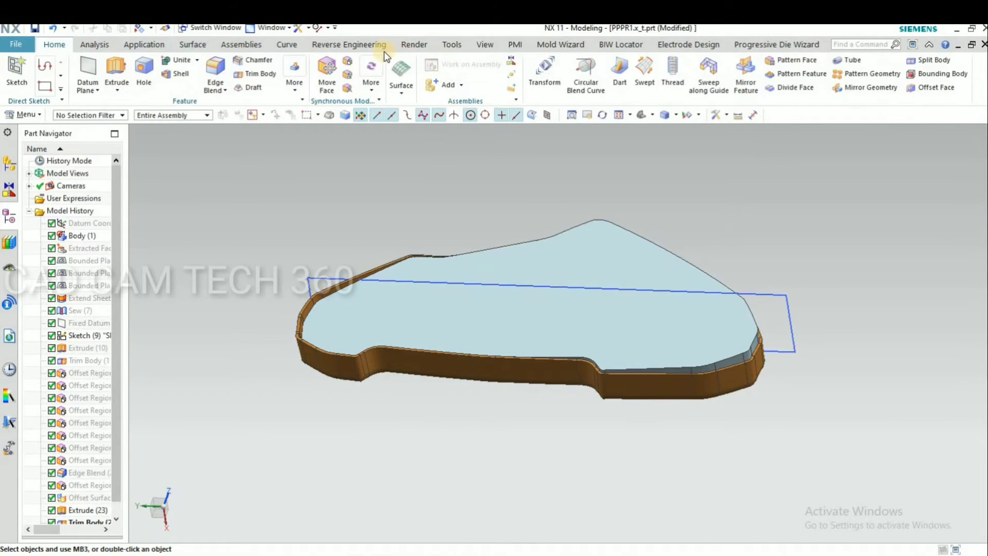
left_click(348, 58)
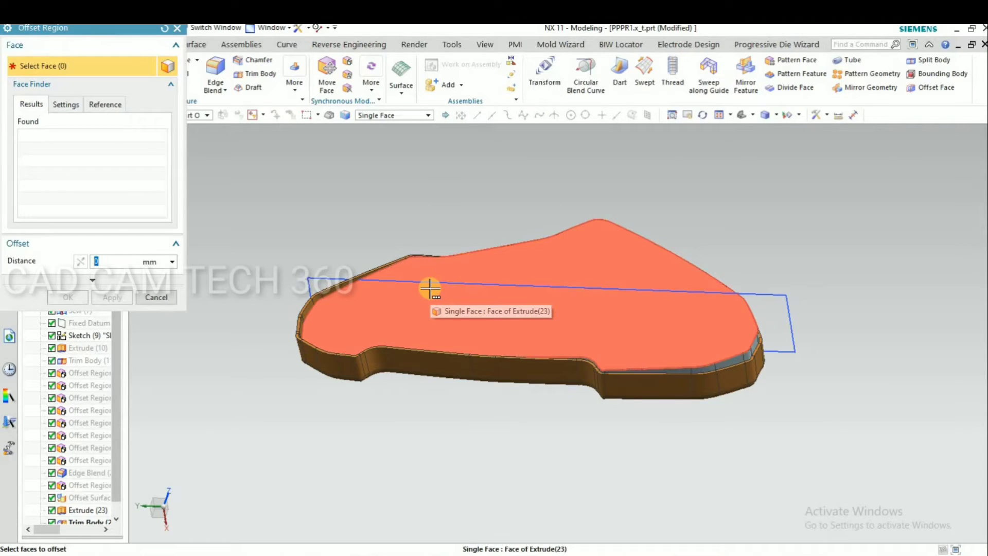
left_click(427, 308)
left_click(112, 297)
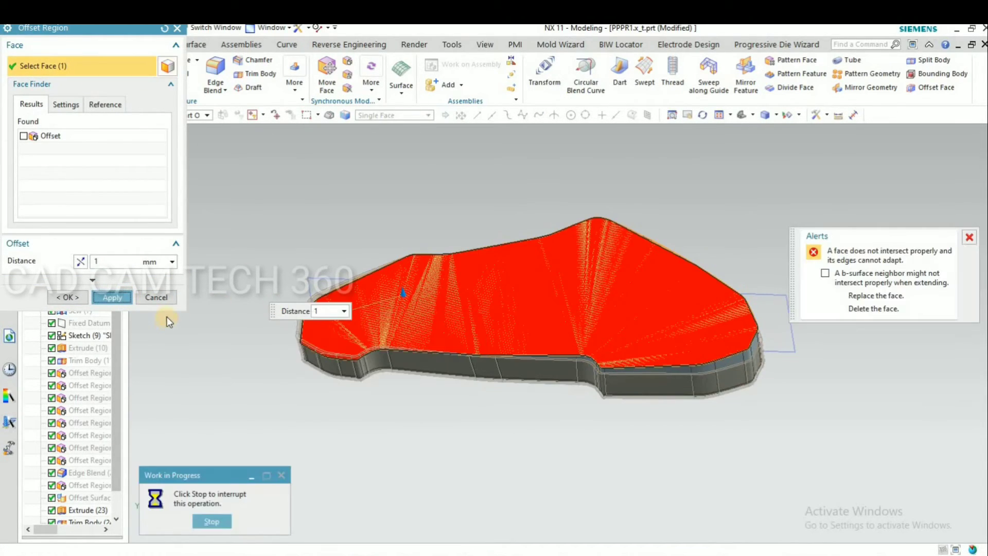
left_click(508, 307)
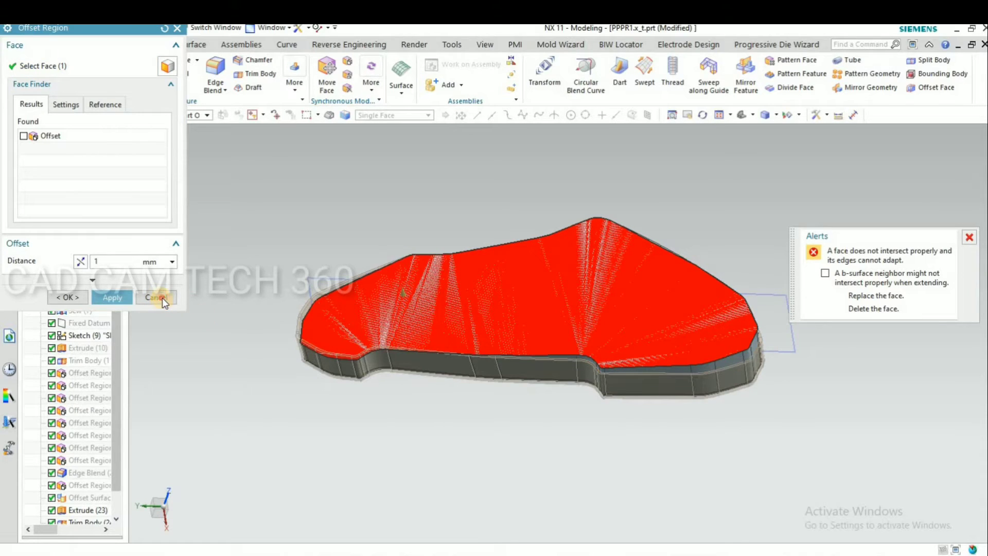
left_click(163, 298)
middle_click_drag(386, 430, 276, 346)
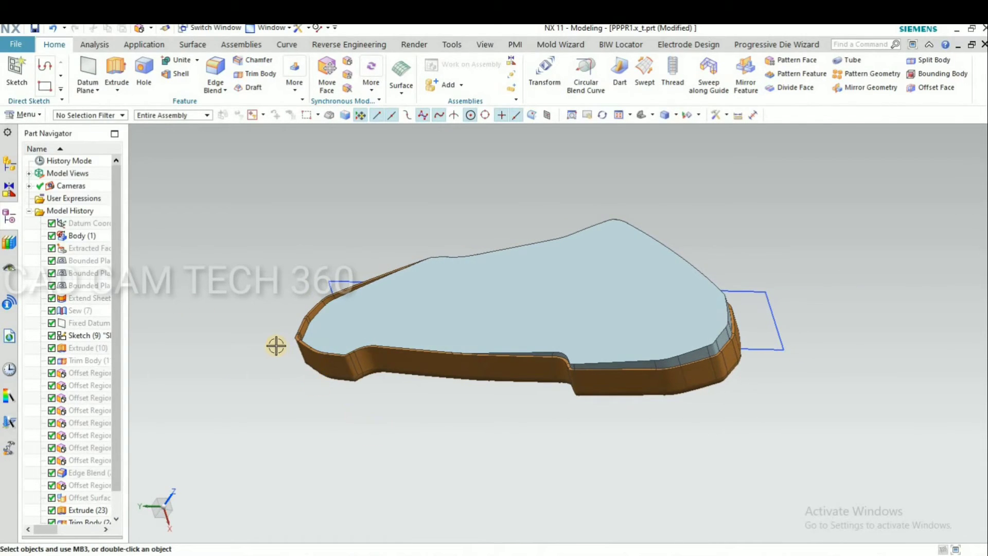
Extrude the face edges of the trimmed solid's large flat face from 0 to 10 mm along -XC, without a boolean.
key("x")
left_click_drag(106, 173, 79, 169)
type("0")
left_click_drag(105, 205, 91, 202)
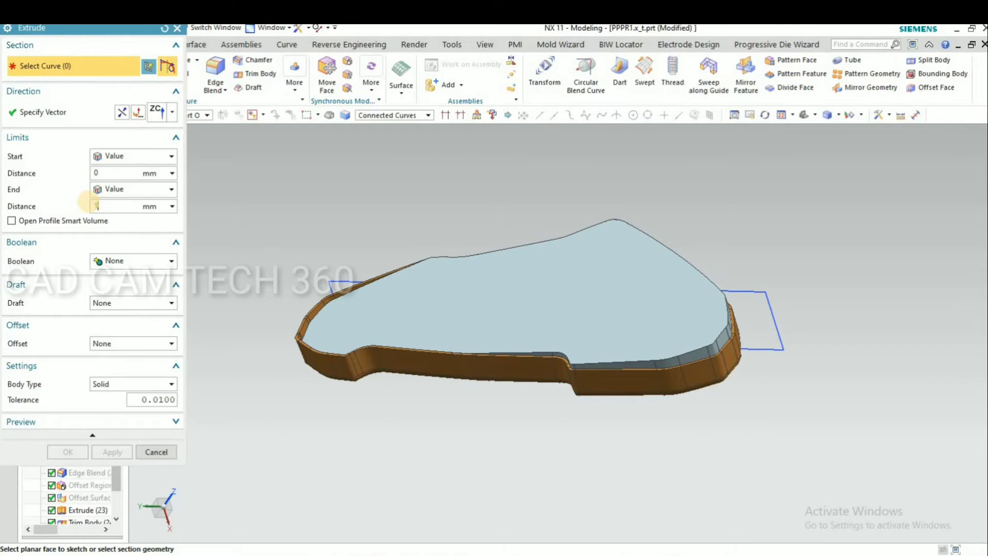
left_click(393, 114)
left_click(371, 161)
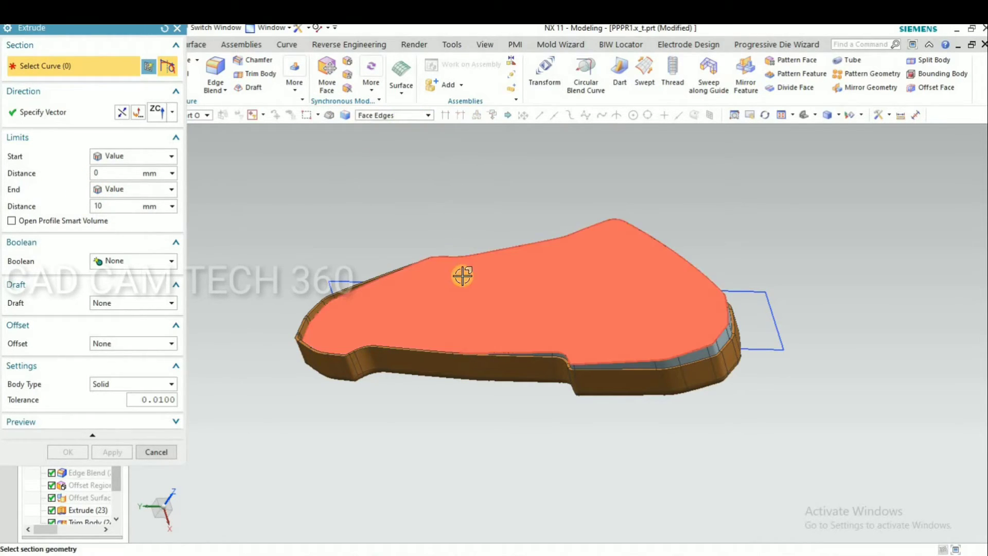
left_click(461, 273)
left_click(172, 115)
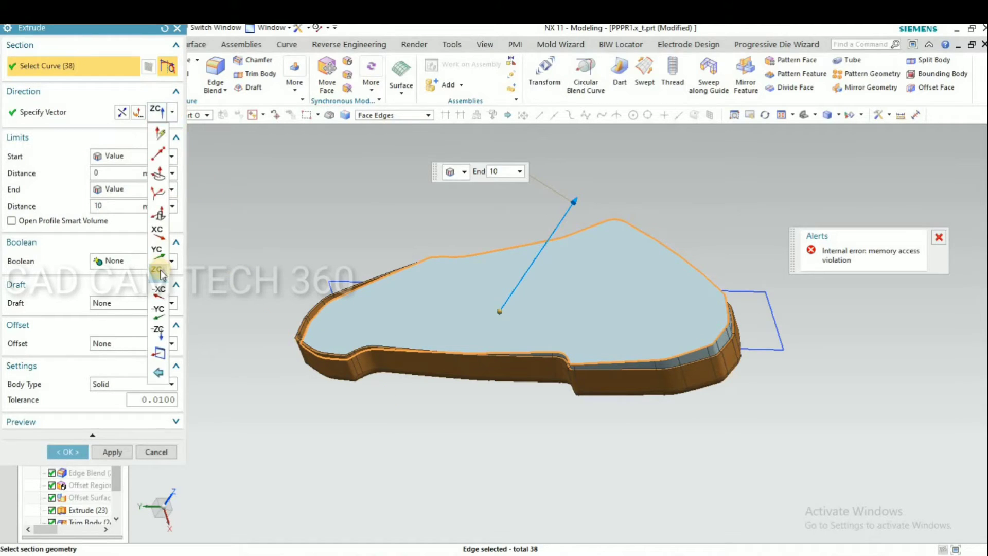
left_click(160, 292)
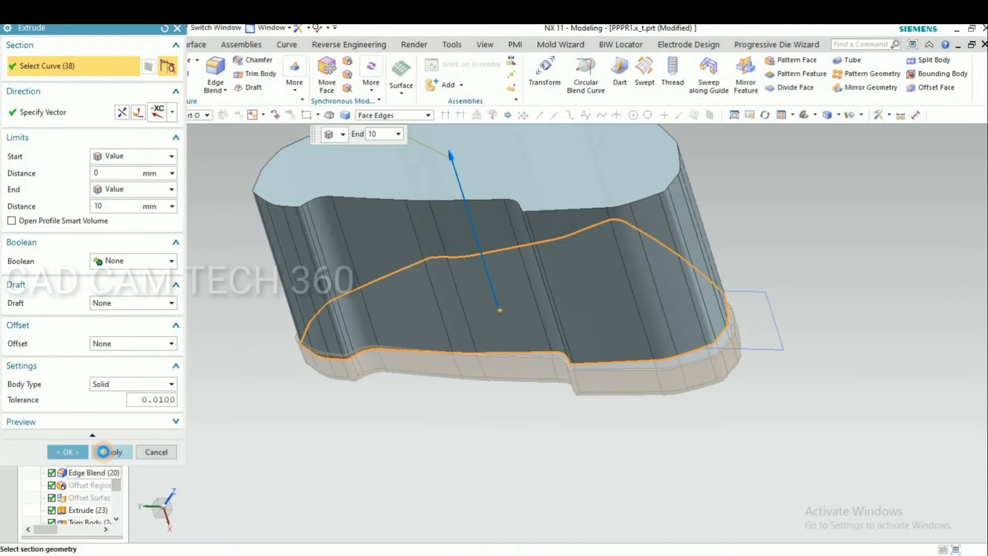
left_click(103, 452)
Unite the trimmed solid with the 10 mm extrusion on its flat face.
scroll(384, 411, "down", 2)
middle_click_drag(455, 446, 163, 452)
scroll(577, 351, "up", 6)
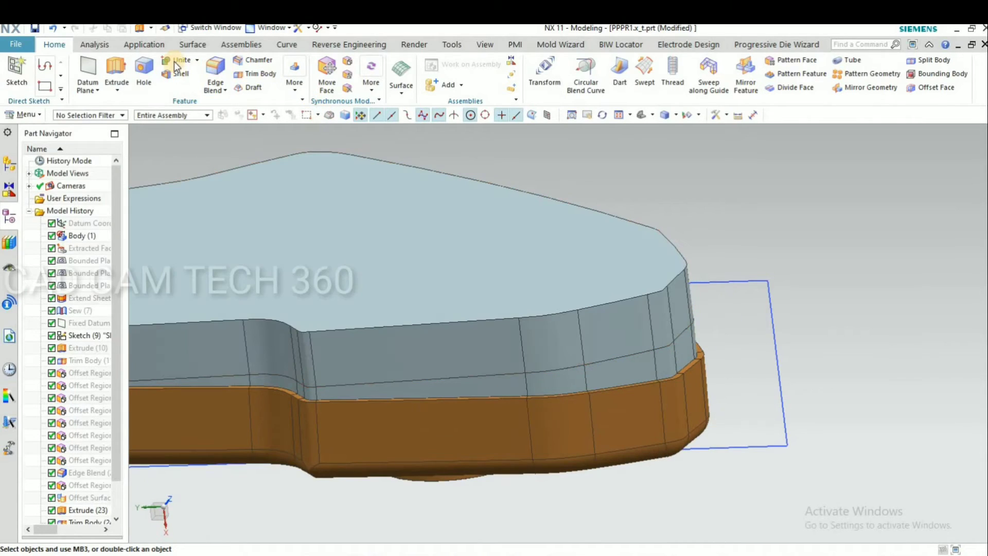
left_click(626, 366)
left_click(523, 324)
left_click(84, 171)
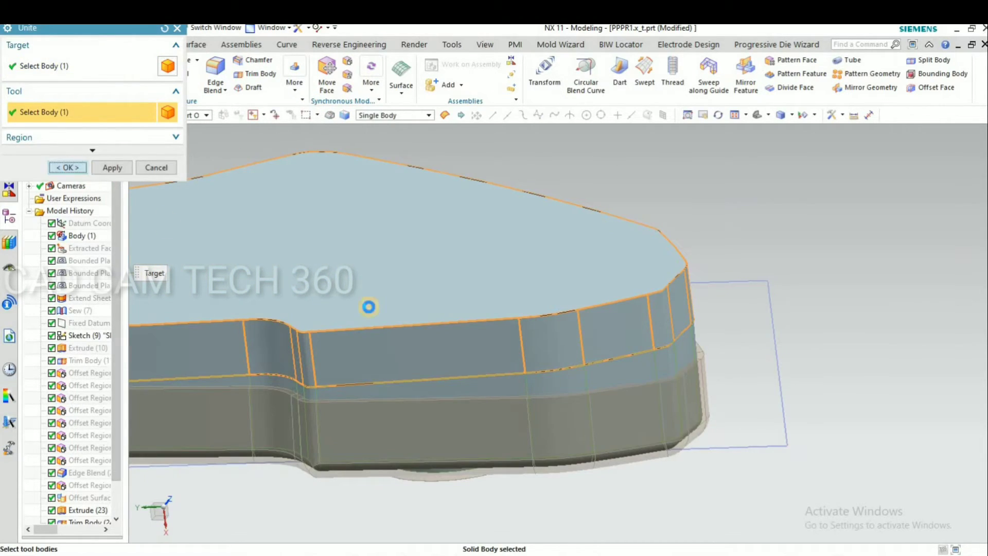
Change the display colour of the united punch body to yellow.
scroll(664, 264, "down", 4)
key("ctrl+j")
left_click(630, 278)
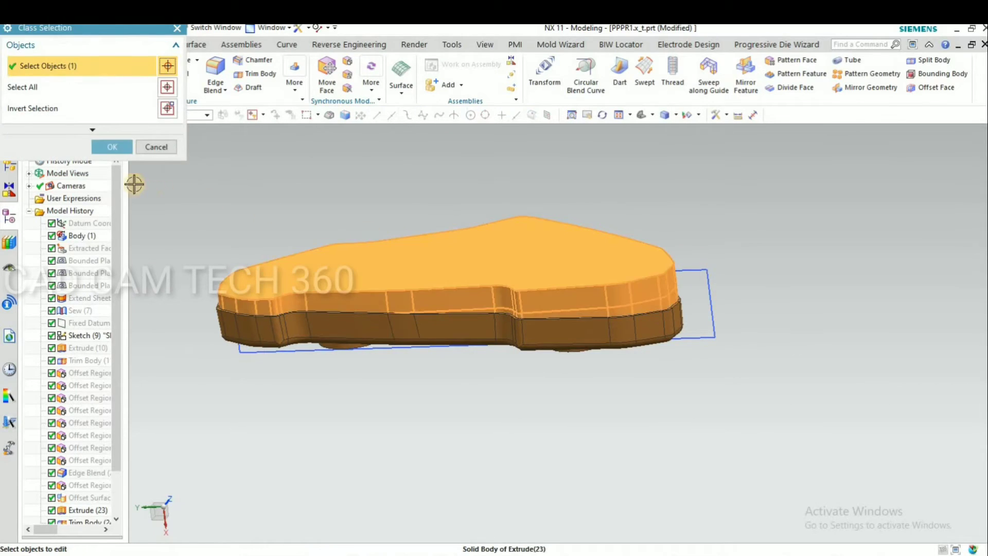
left_click(105, 142)
left_click(138, 95)
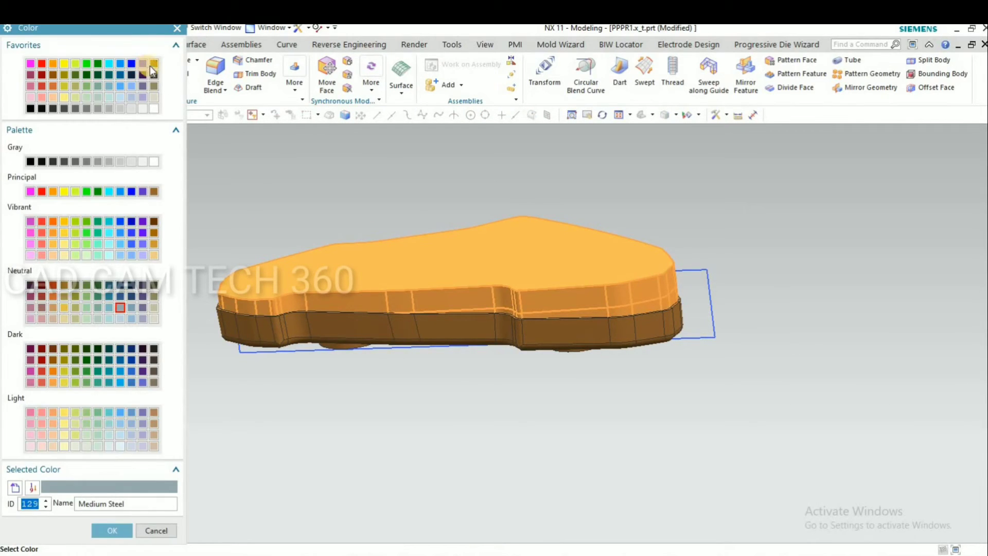
left_click(110, 530)
left_click(66, 382)
Show the hidden die block together with the part and the yellow punch.
middle_click_drag(315, 406, 673, 305)
middle_click_drag(471, 399, 401, 366)
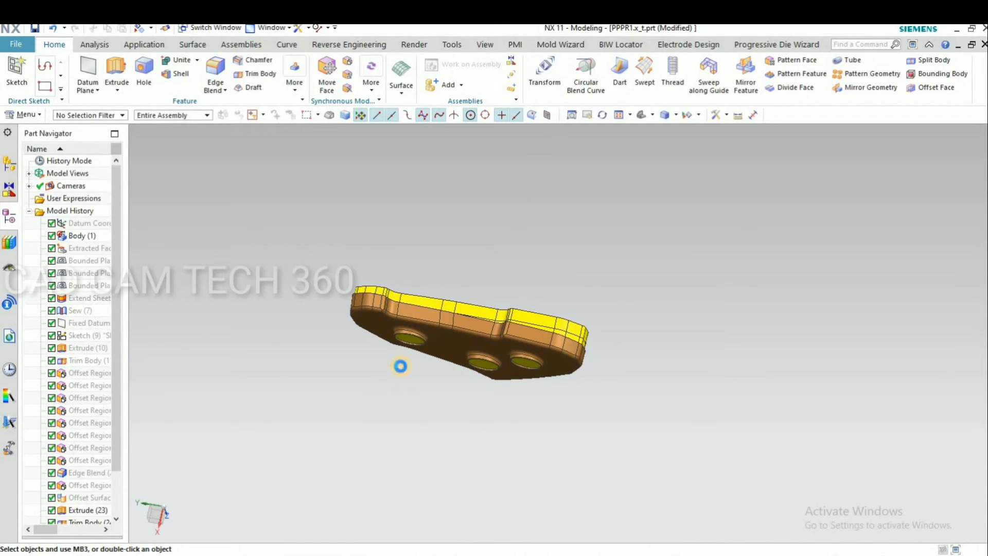
key("ctrl+shift+k")
middle_click_drag(464, 271, 388, 399)
left_click(388, 399)
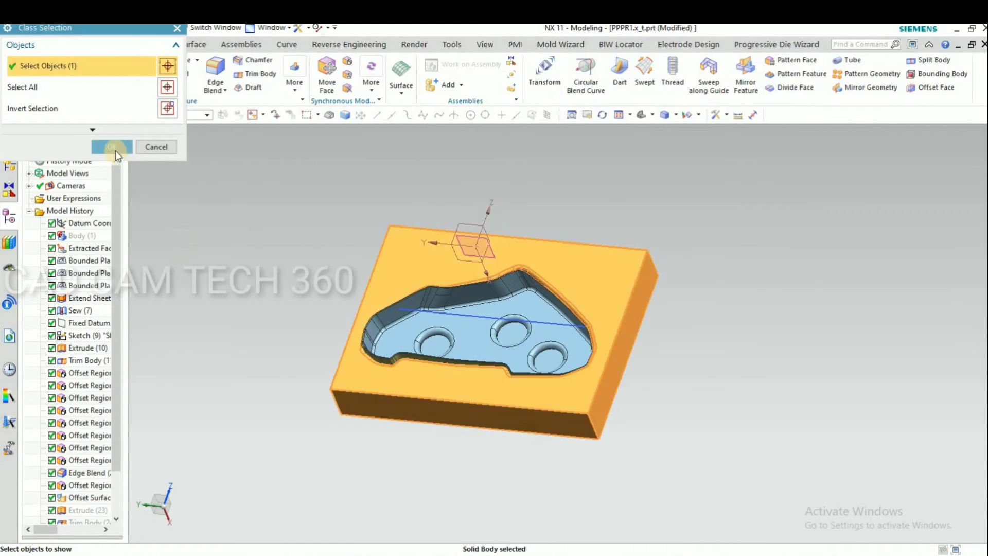
middle_click(281, 369)
mouse_move(281, 369)
middle_mouse_down()
mouse_move(289, 335)
mouse_move(300, 375)
mouse_move(294, 359)
middle_mouse_up()
Sketch a rectangle about 215 mm wide around the punch outline on its flat face, and finish the sketch.
key("F8")
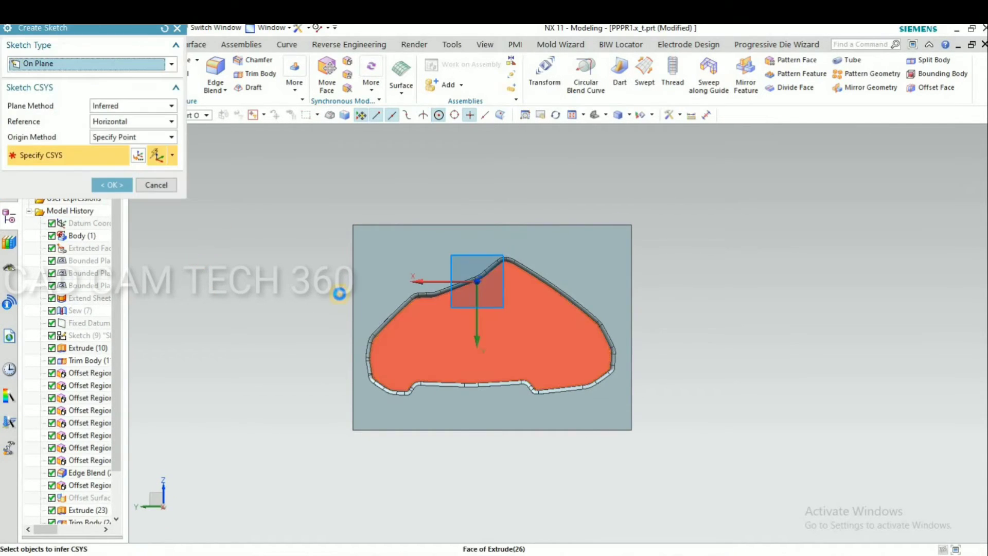
left_click(481, 329)
left_click(109, 183)
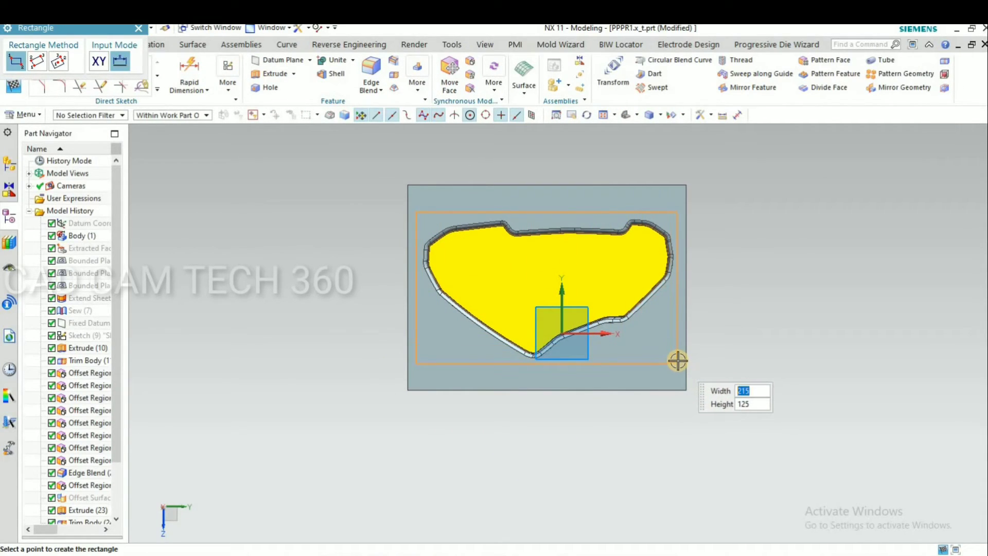
left_click(437, 439)
key("Escape")
key("ctrl+q")
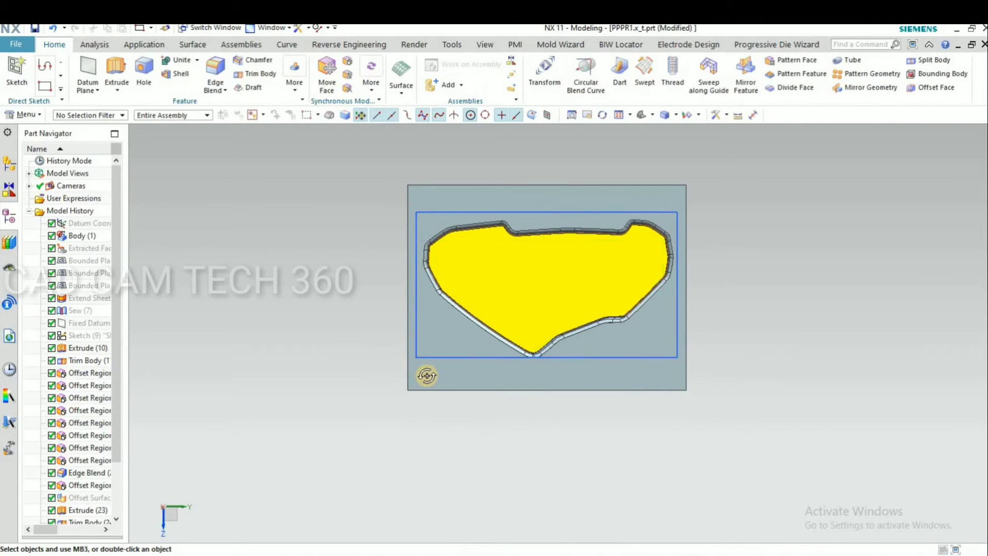
Extrude the rectangle sketch around the punch outline 25 mm as a separate solid body.
middle_click_drag(428, 375, 418, 366)
key("x")
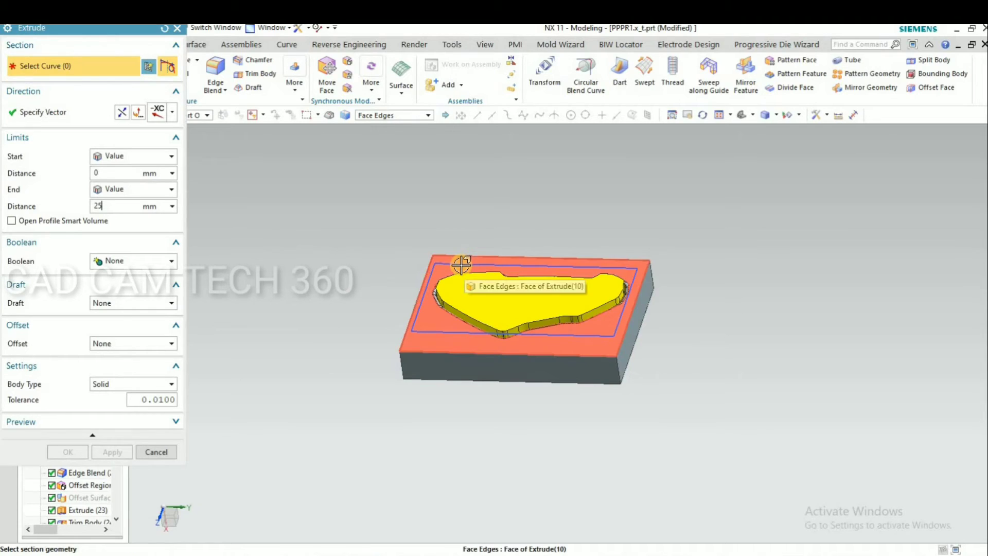
left_click(404, 115)
left_click(394, 136)
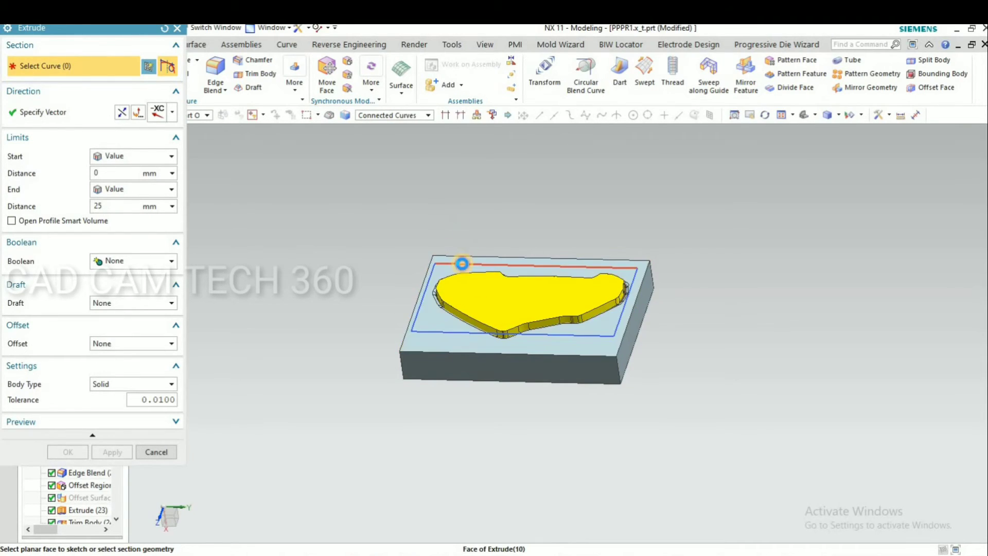
left_click(463, 266)
left_click(72, 453)
Unite the punch body with the extruded rectangular backing plate.
middle_click_drag(401, 437, 355, 267)
scroll(355, 267, "up", 5)
left_click(400, 370)
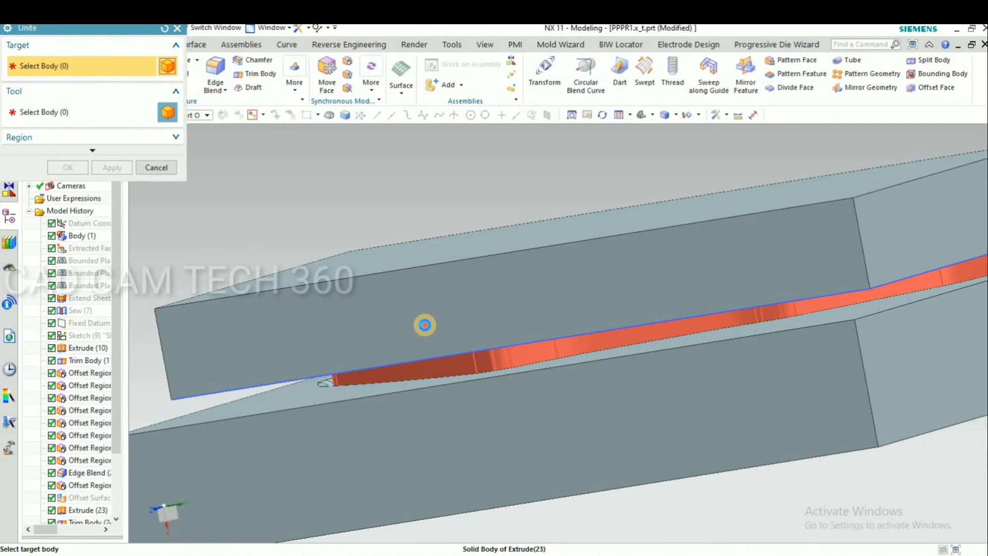
left_click(423, 324)
left_click(60, 168)
Hide the rectangle sketch and the united yellow punch so the die block and part remain displayed.
left_click(280, 355)
scroll(341, 225, "down", 3)
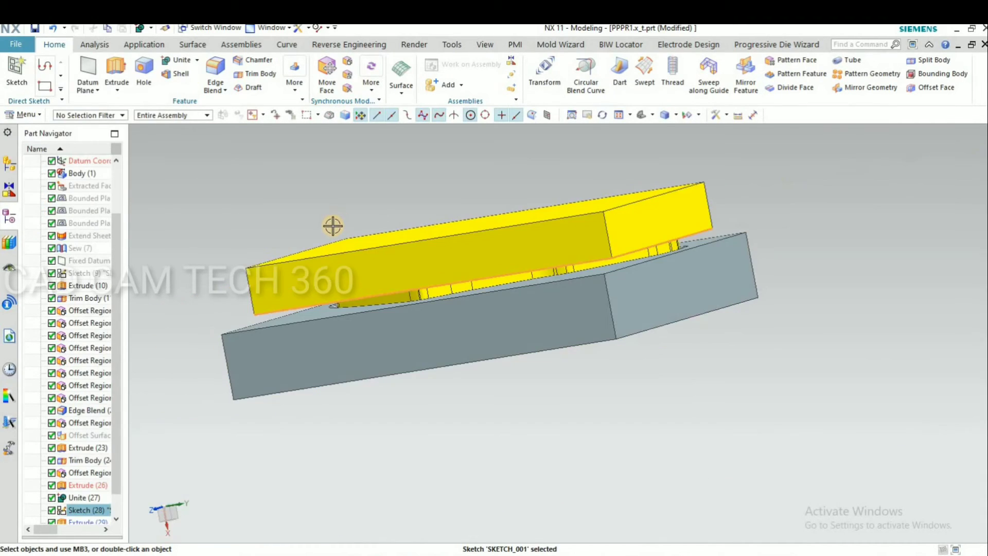
mouse_move(471, 238)
middle_mouse_down()
mouse_move(443, 223)
mouse_move(461, 242)
middle_mouse_up()
left_click(414, 262)
key("ctrl+b")
middle_click_drag(448, 359, 461, 379)
Measure the distance from the cavity floor to the underside of the die block.
left_click(96, 46)
left_click(19, 74)
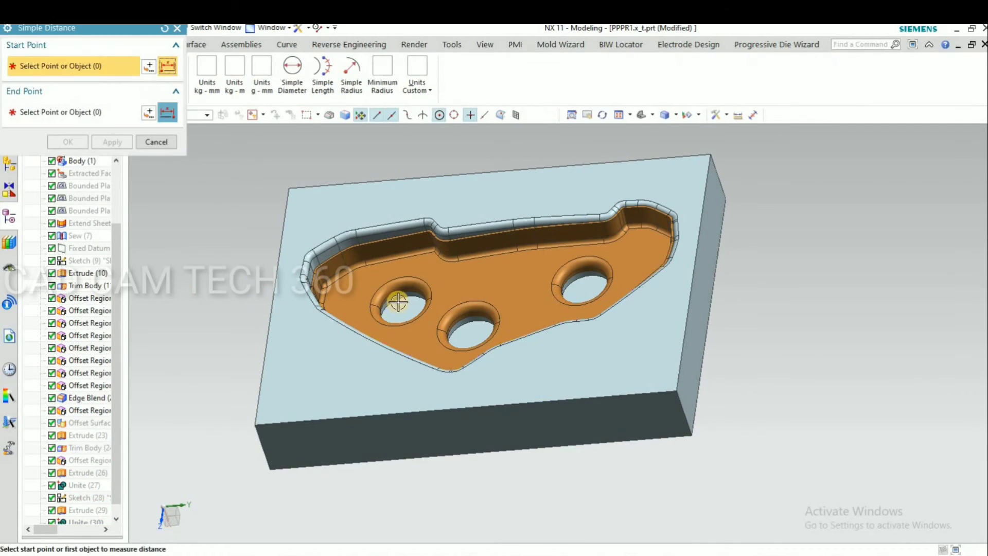
left_click(371, 304)
middle_click_drag(371, 304, 359, 364)
left_click(359, 367)
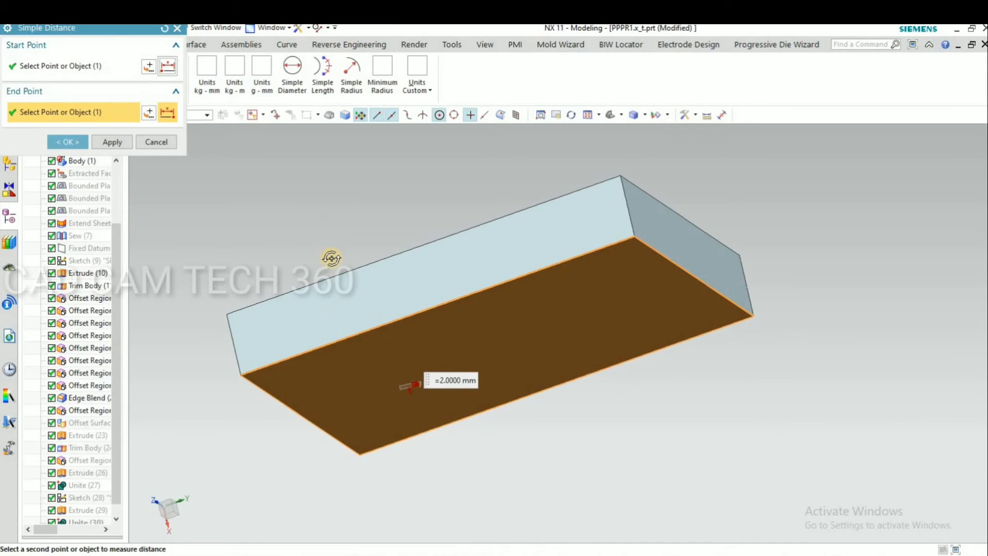
middle_click_drag(331, 258, 335, 314)
left_click(165, 146)
middle_click_drag(285, 259, 288, 319)
Thicken the die block by offsetting its underside face outward with Offset Region.
left_click(54, 44)
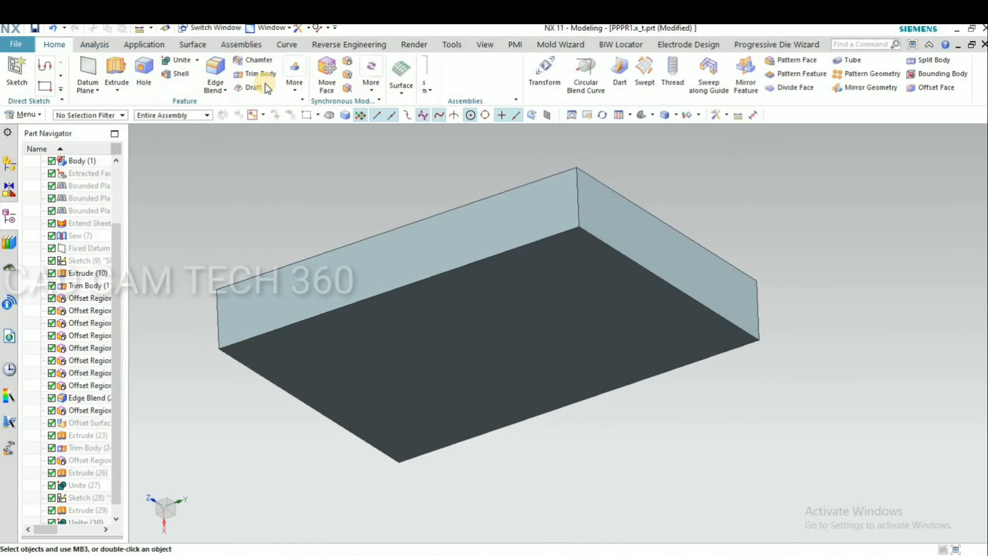
left_click(349, 64)
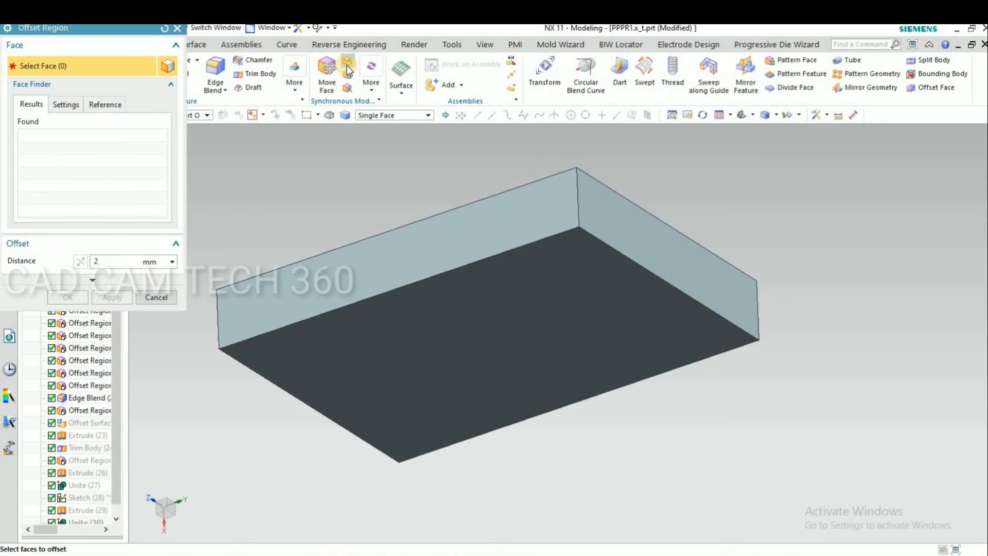
left_click(78, 297)
middle_click_drag(326, 171, 317, 198)
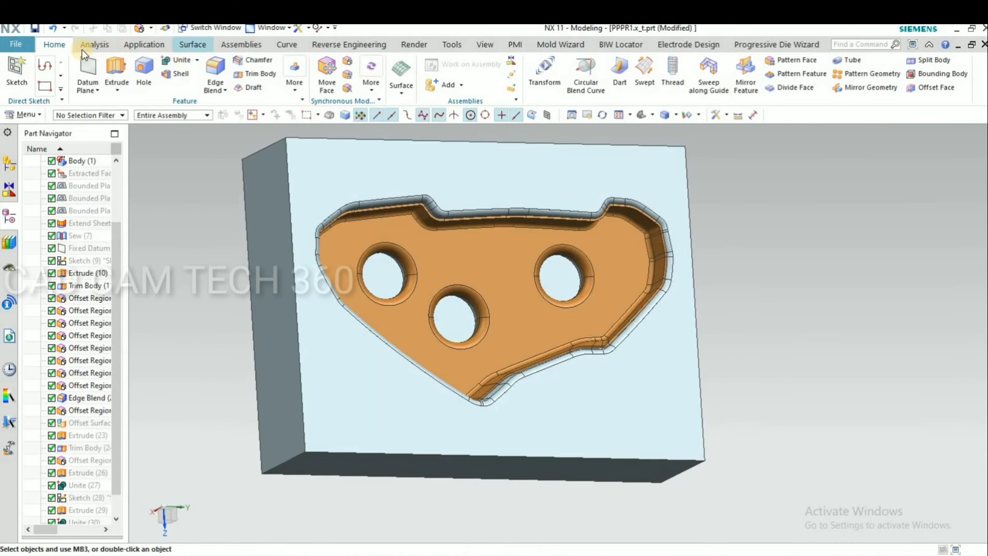
Offset the two opposite short side faces of the die block outward by 10 mm.
left_click(345, 63)
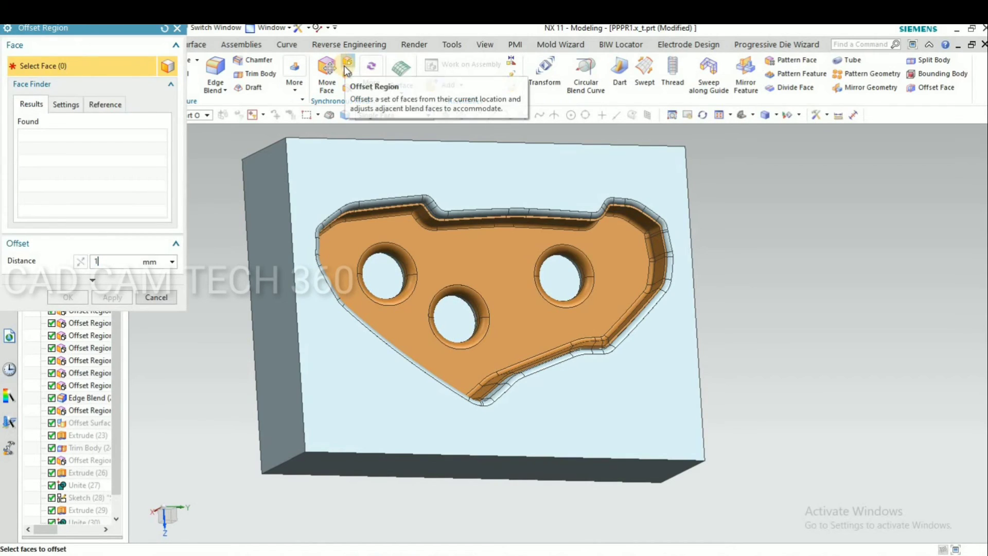
left_click(275, 259)
middle_click_drag(673, 332, 639, 342)
left_click(679, 329)
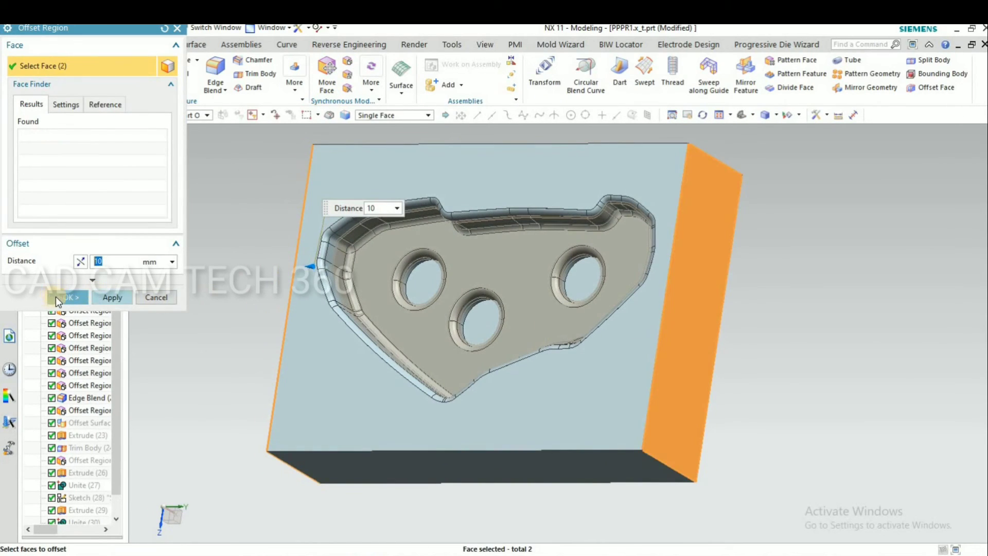
scroll(267, 326, "down", 2)
middle_click_drag(267, 327, 255, 315)
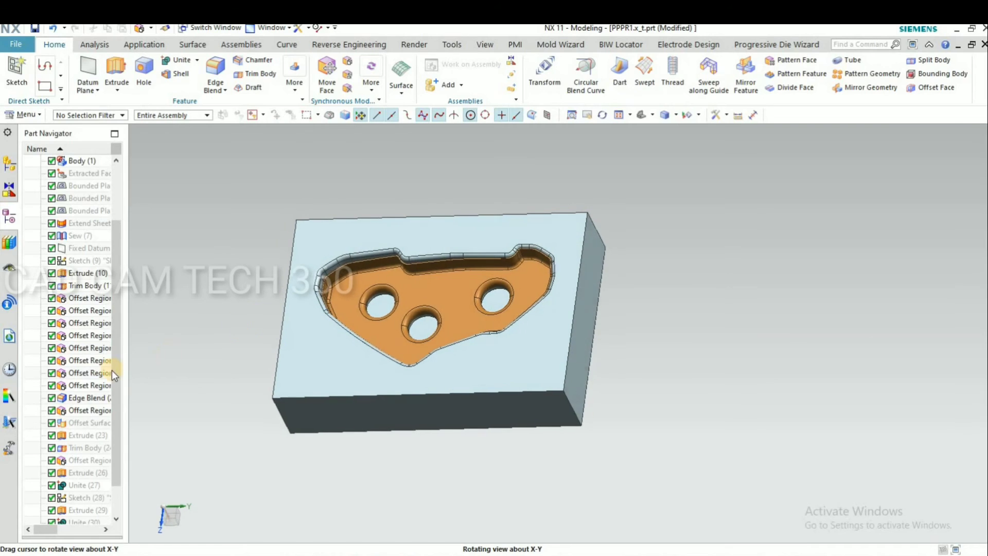
Show the hidden yellow punch together with the die block and part.
key("ctrl+shift+k")
middle_click_drag(489, 219, 492, 223)
left_click(491, 224)
middle_click_drag(355, 329, 318, 278)
Change the display colour of the die block to Medium Lavender.
key("ctrl+j")
left_click(358, 343)
left_click(106, 146)
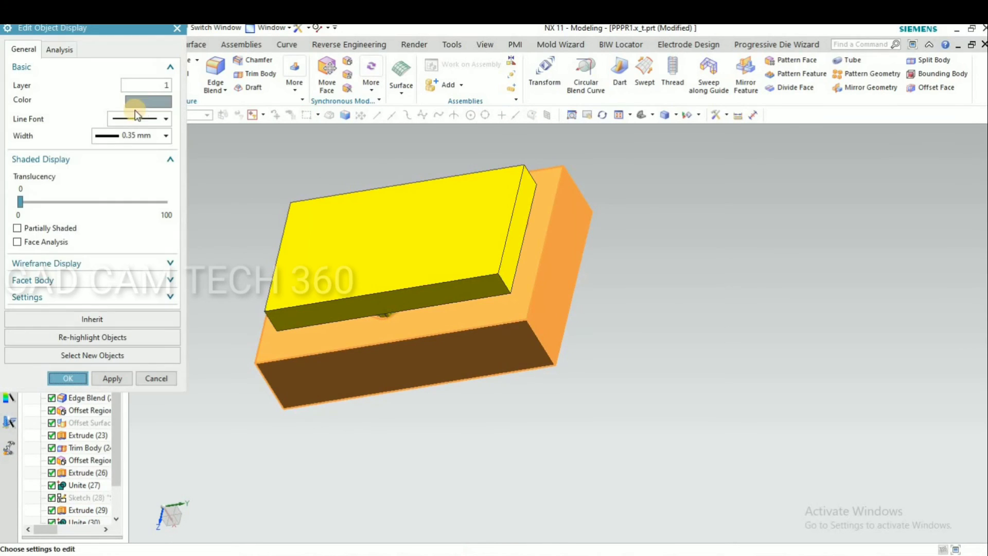
mouse_move(373, 237)
middle_mouse_down()
mouse_move(379, 261)
mouse_move(371, 242)
middle_mouse_up()
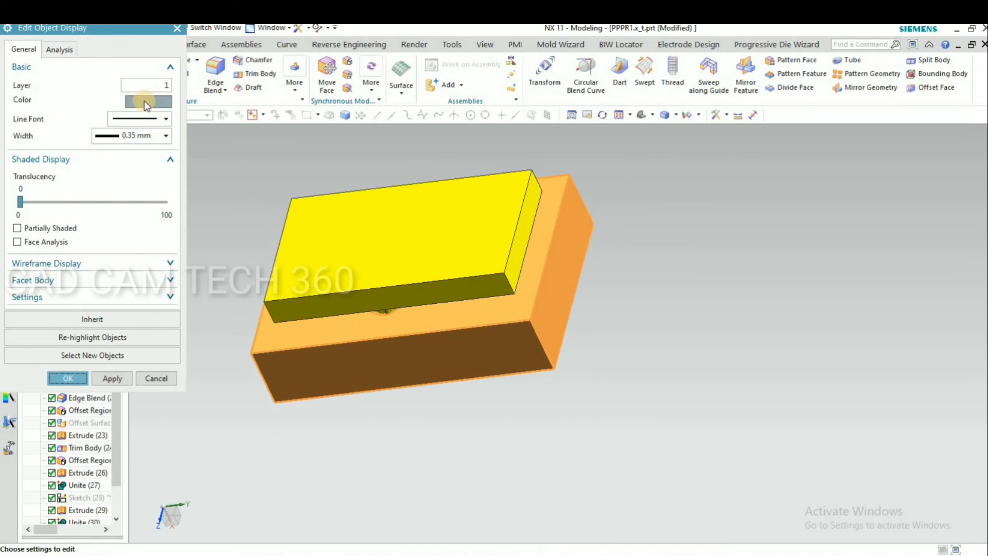
left_click(146, 100)
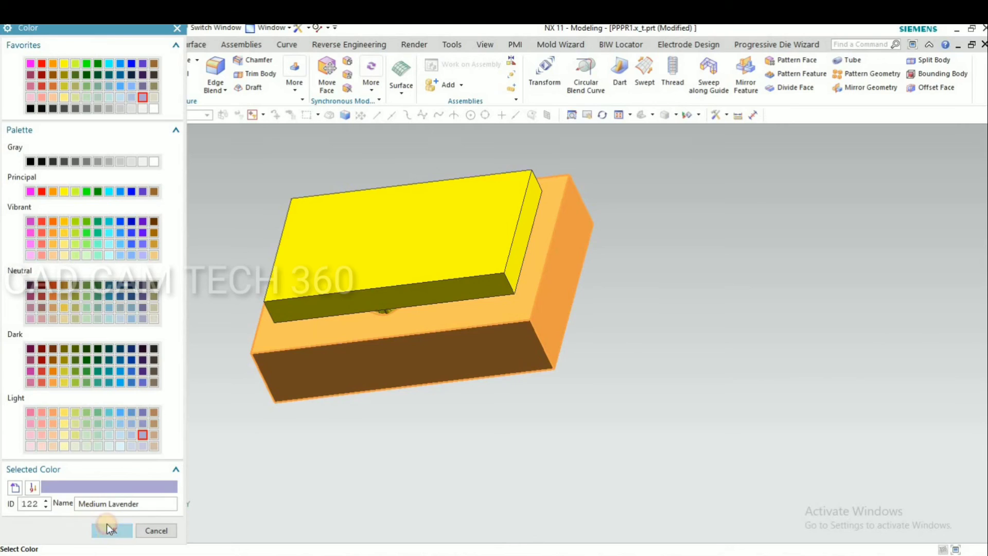
left_click(108, 525)
left_click(73, 377)
middle_click_drag(458, 457, 414, 439)
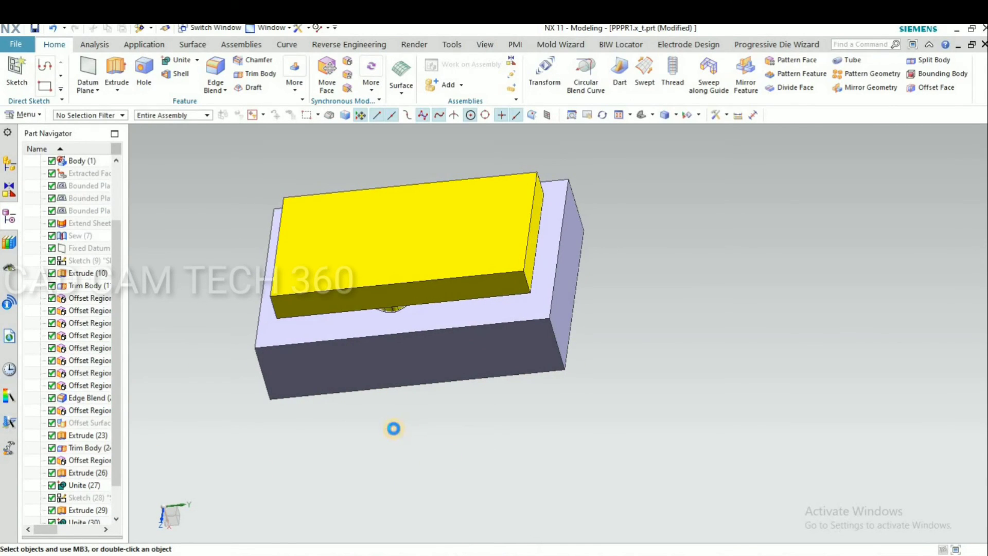
Hide the die block and examine the fit of the part on the yellow punch.
key("ctrl+b")
left_click(113, 147)
middle_click_drag(288, 391, 276, 295)
scroll(276, 298, "up", 5)
scroll(241, 338, "down", 5)
middle_click_drag(241, 338, 529, 312)
left_click(529, 313)
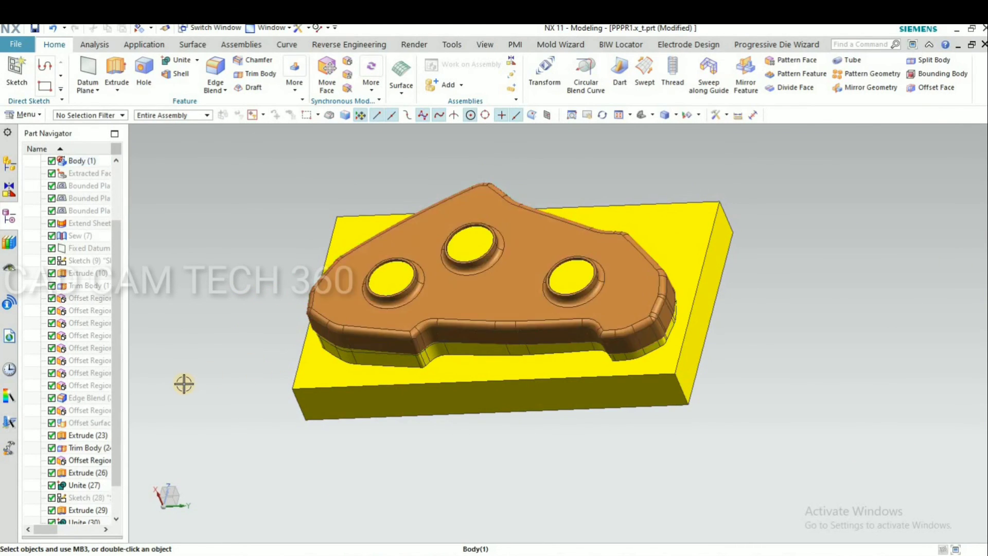
key("Escape")
mouse_move(249, 325)
middle_mouse_down()
mouse_move(262, 366)
mouse_move(251, 379)
mouse_move(257, 341)
mouse_move(248, 318)
middle_mouse_up()
Undo the last display changes to bring back the die block, and hide the yellow punch.
key("ctrl+z")
key("ctrl+z")
left_click(399, 412)
key("ctrl+b")
middle_click_drag(407, 300, 192, 348)
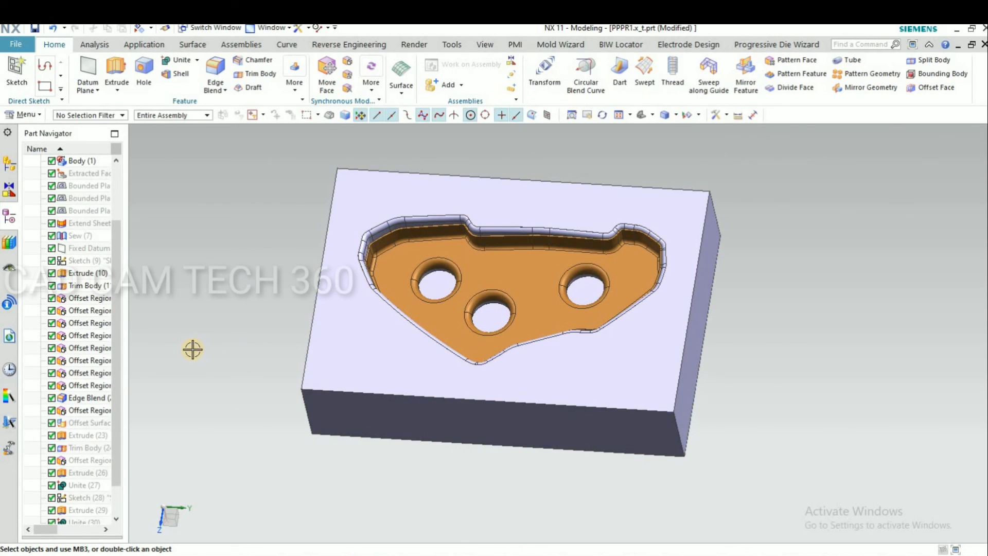